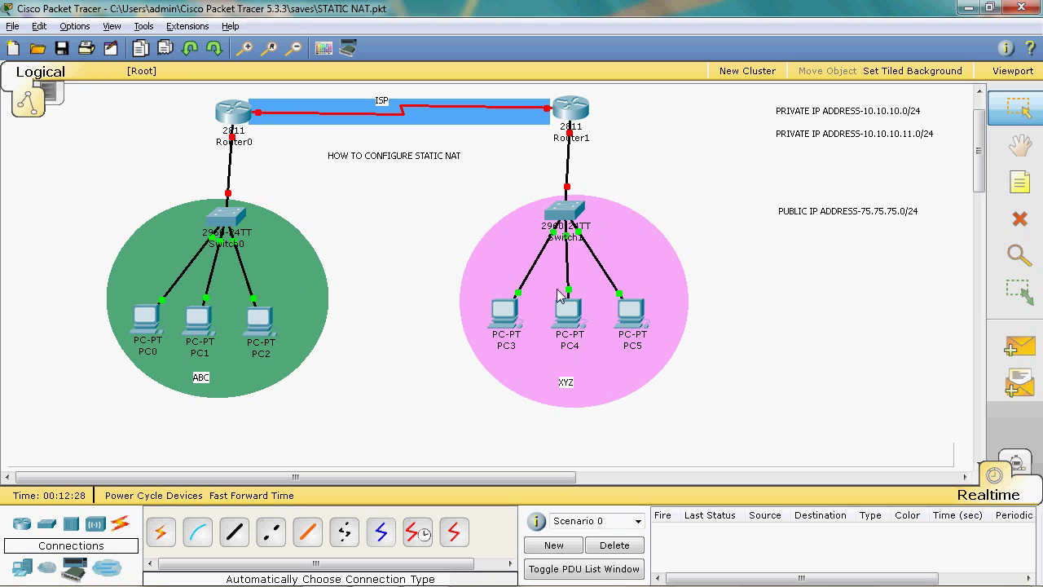
Correct the IP note's second address from 10.10.10.11.0/24 to 10.10.11.0/24.
mouse_move(503, 113)
mouse_move(140, 312)
double_click(901, 137)
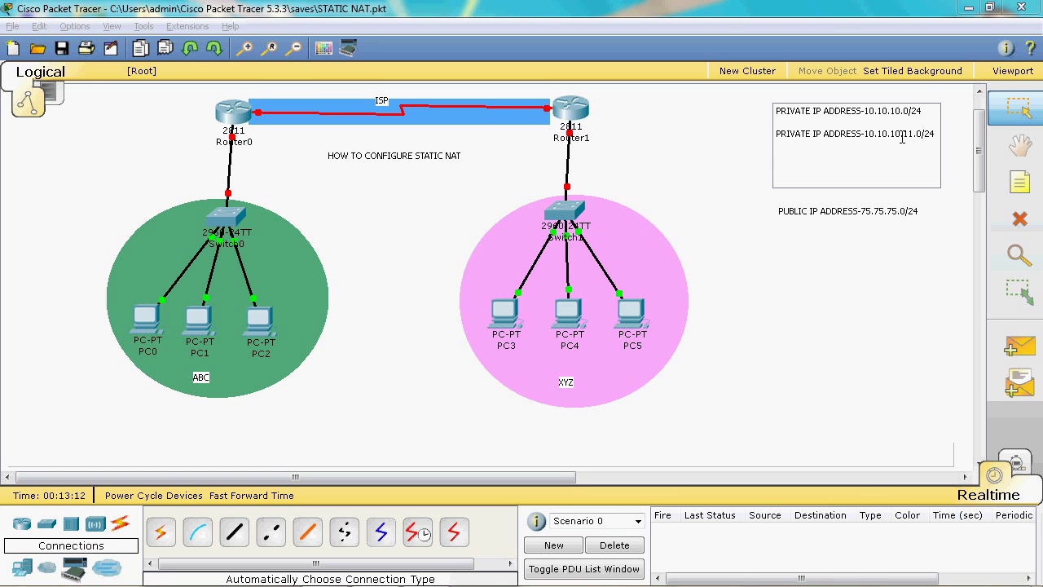
key("BackSpace")
key("BackSpace")
key("BackSpace")
left_click(912, 163)
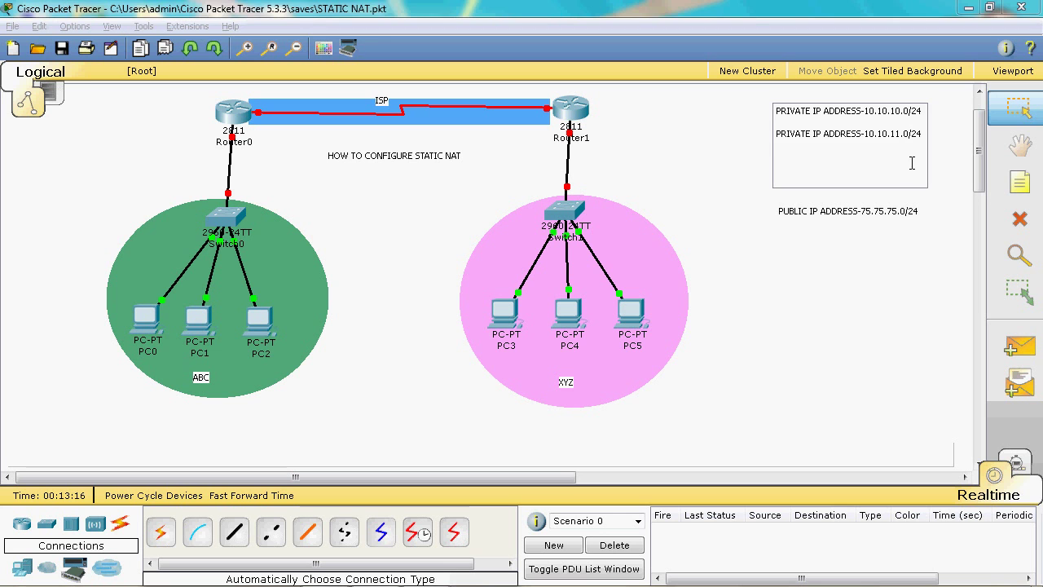
left_click(950, 159)
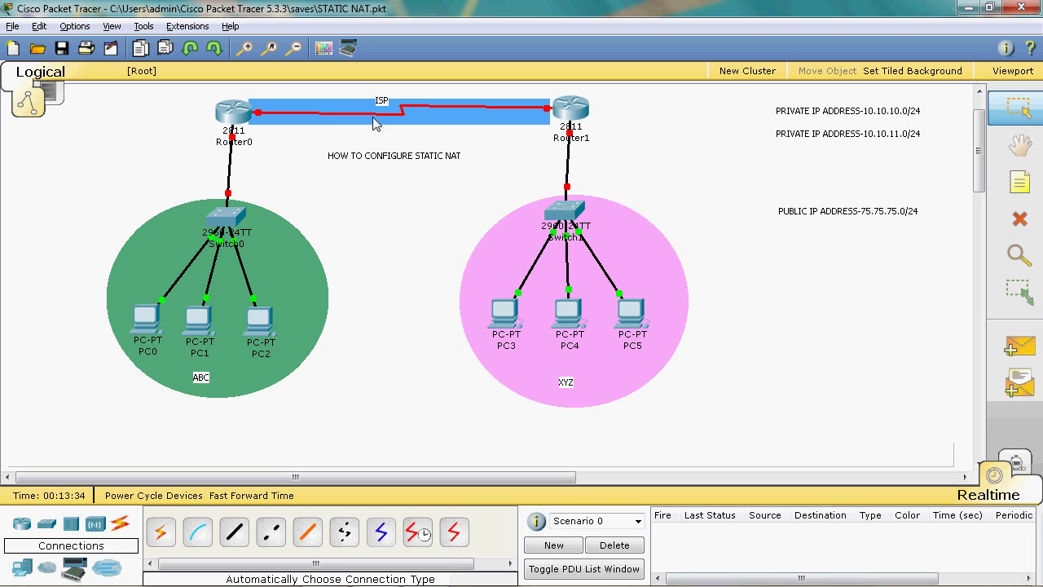
mouse_move(389, 117)
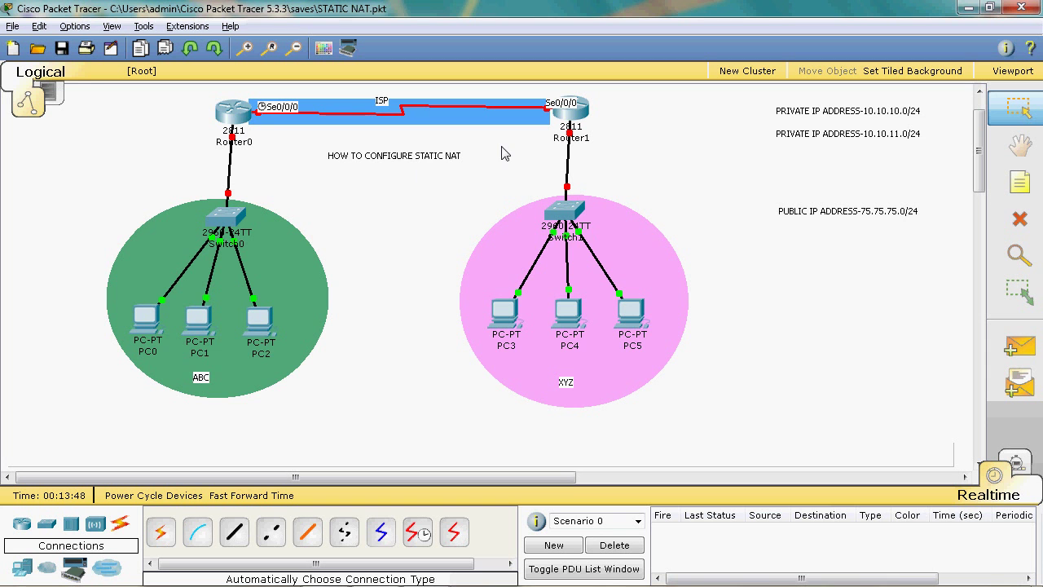
Configure PC0 with IP 10.10.10.2, mask 255.255.255.0 and gateway 10.10.10.1, then close it.
left_click(140, 326)
left_click(253, 137)
left_click(302, 288)
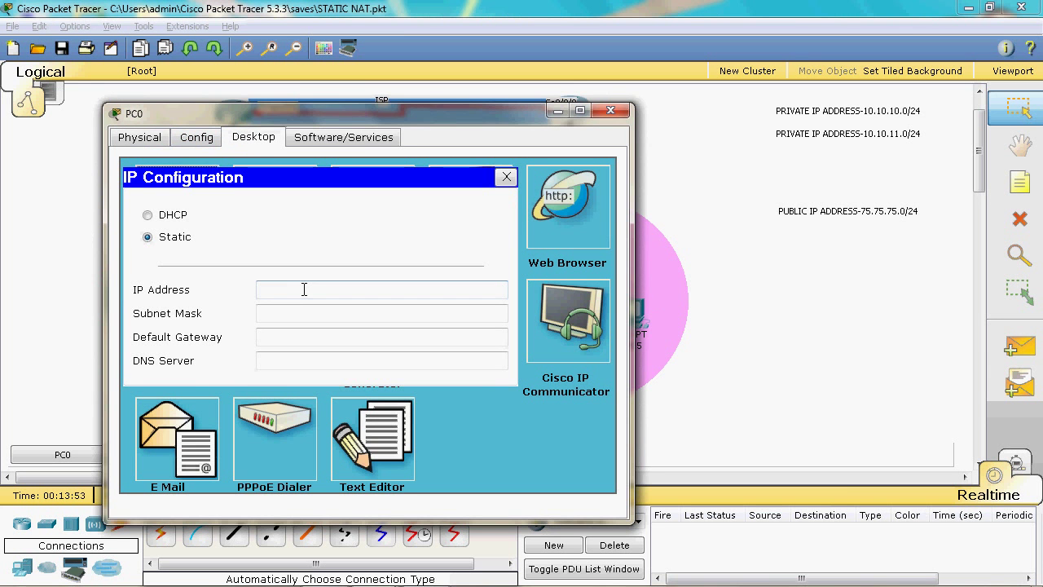
type("10.10.10")
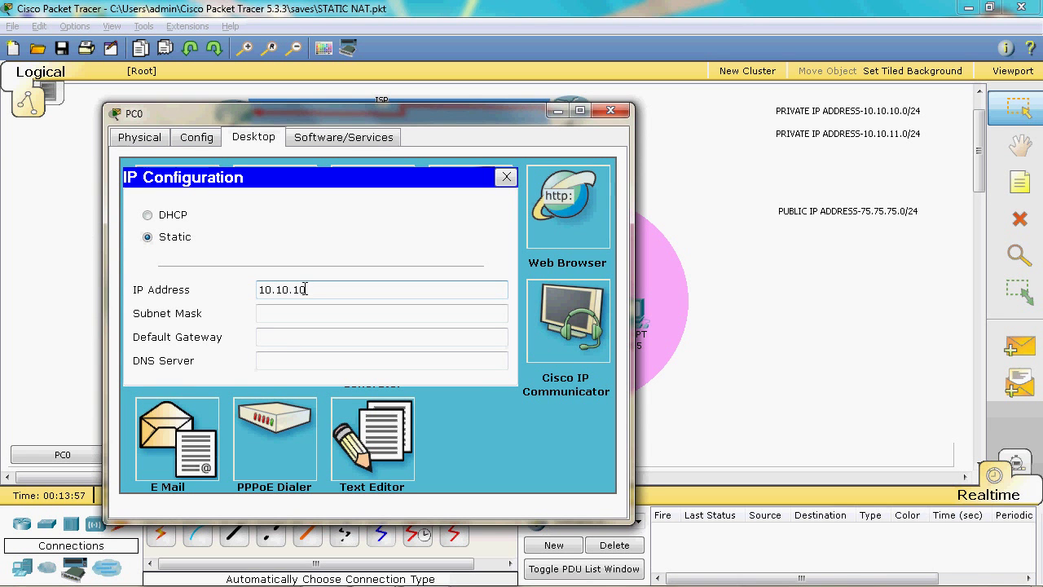
type(".2")
left_click_drag(323, 294, 256, 294)
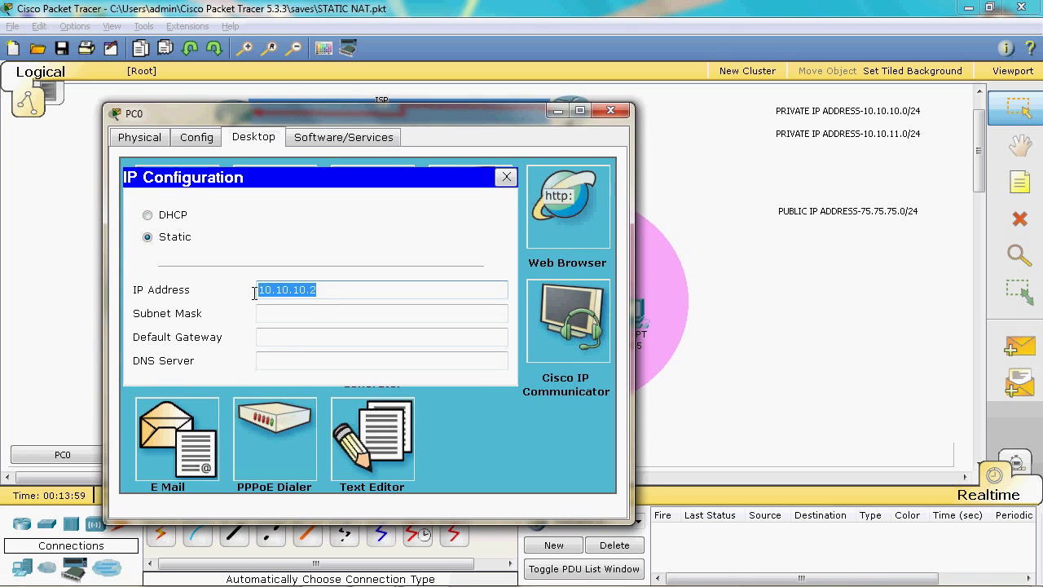
left_click(313, 309)
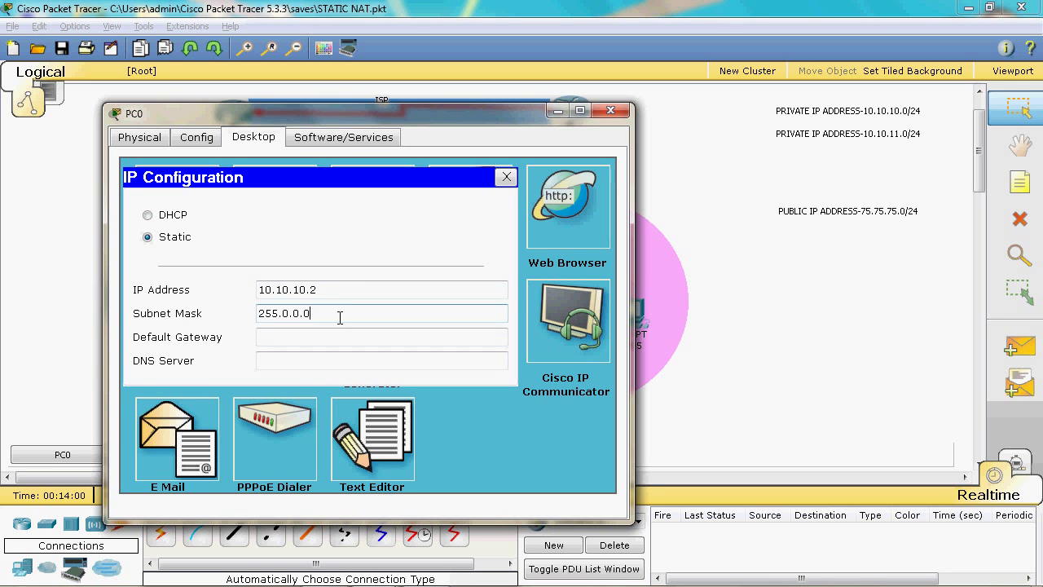
key("BackSpace")
key("BackSpace")
key("BackSpace")
key("BackSpace")
key("BackSpace")
type("255.255.0")
left_click(345, 336)
type("1")
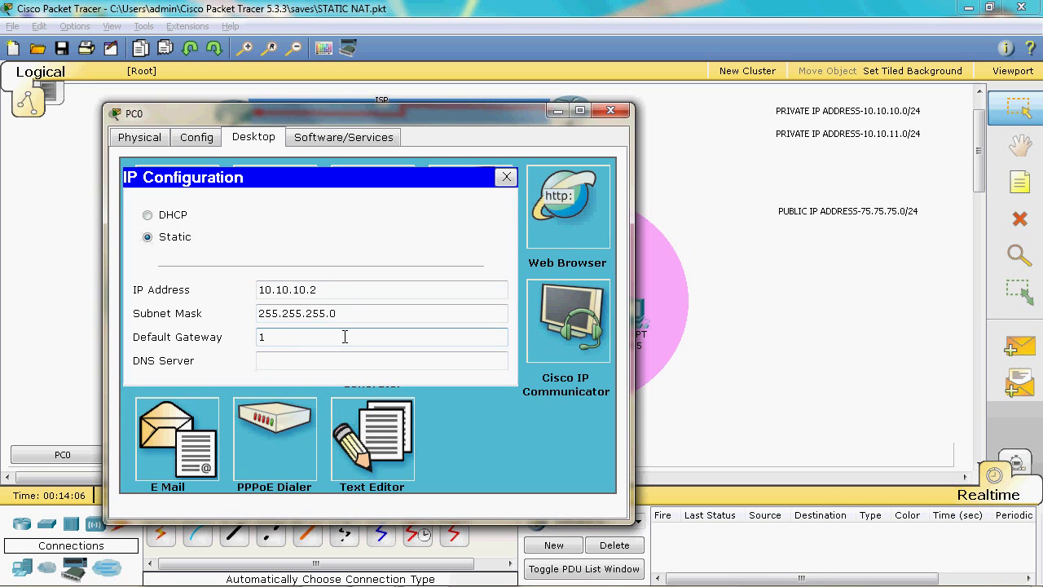
type("0.10.10.1")
left_click_drag(335, 337, 256, 338)
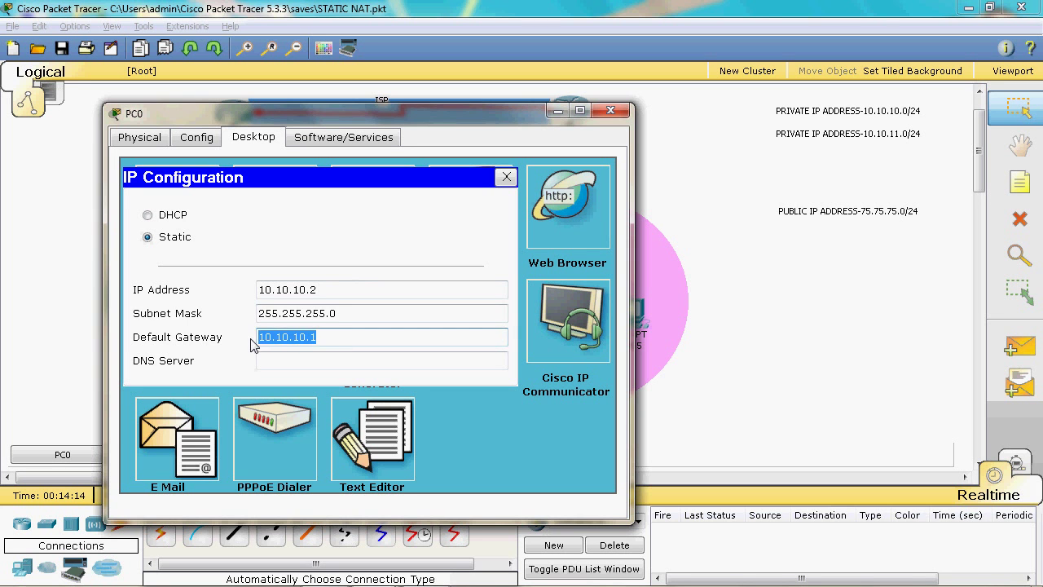
left_click(611, 111)
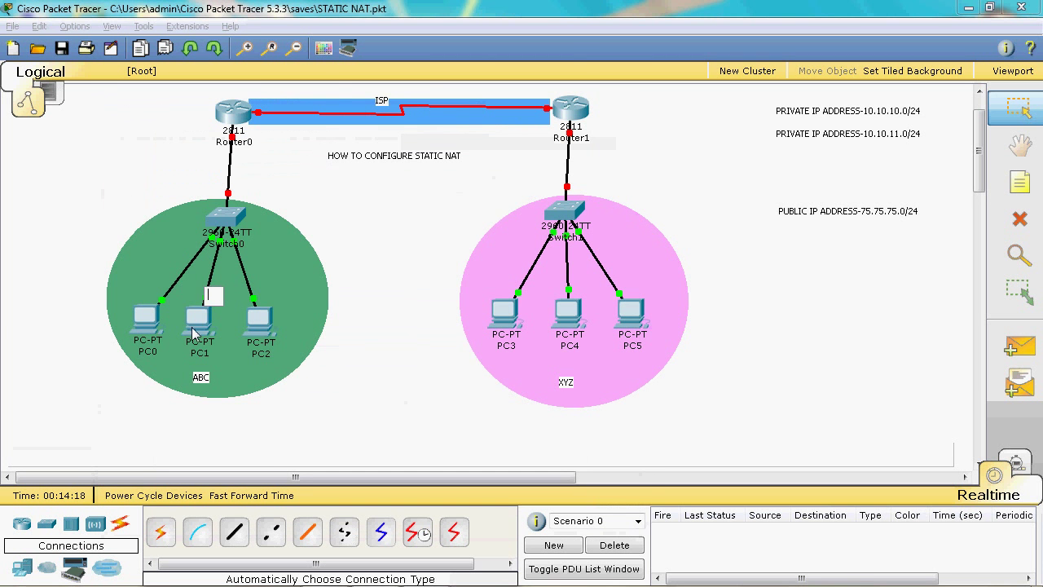
In PC1's IP Configuration, enter 10.10.10.3, mask 255.255.255.0 and gateway 10.10.10.1.
left_click(198, 322)
left_click(192, 75)
left_click(123, 147)
left_click(208, 231)
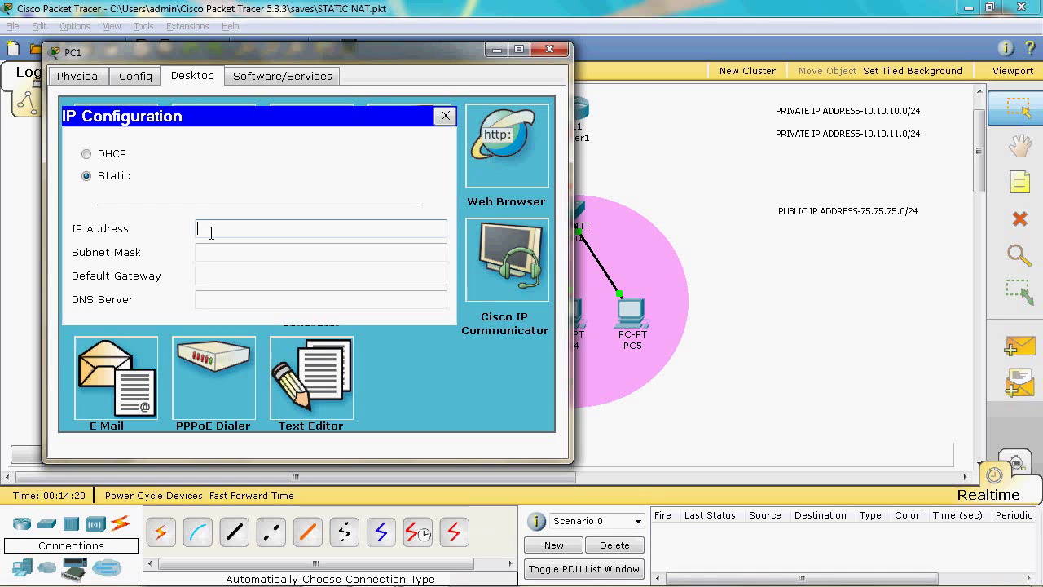
type("10.10.10.3")
left_click(267, 254)
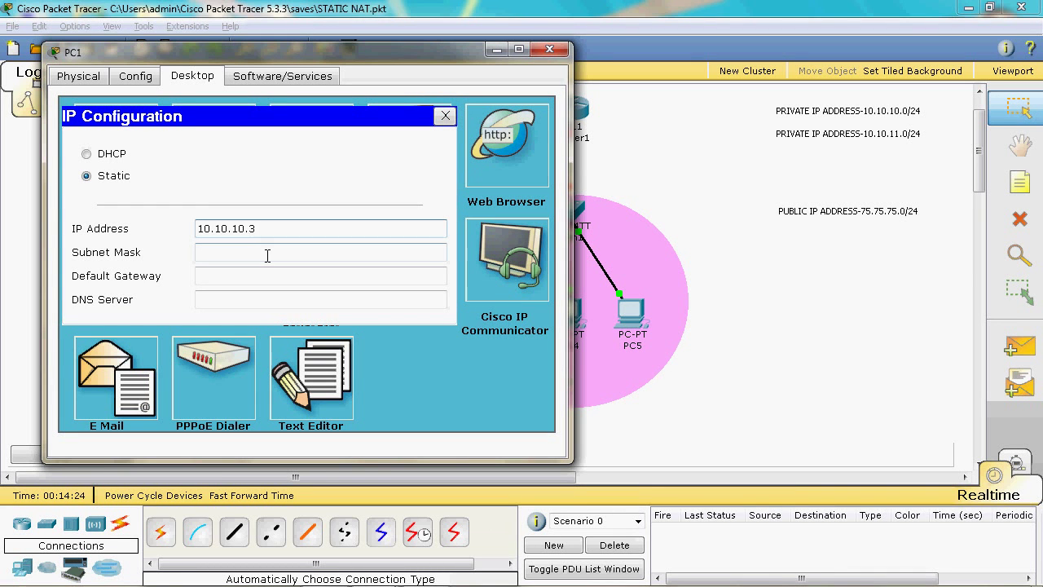
type("255.0.0")
key("BackSpace")
key("BackSpace")
key("BackSpace")
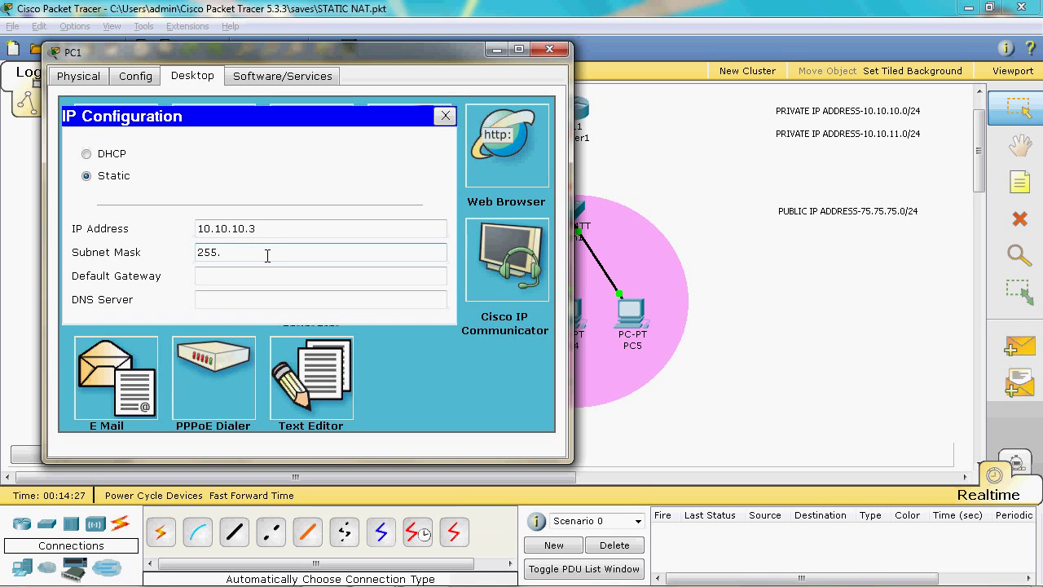
type("255.255.0")
left_click(263, 281)
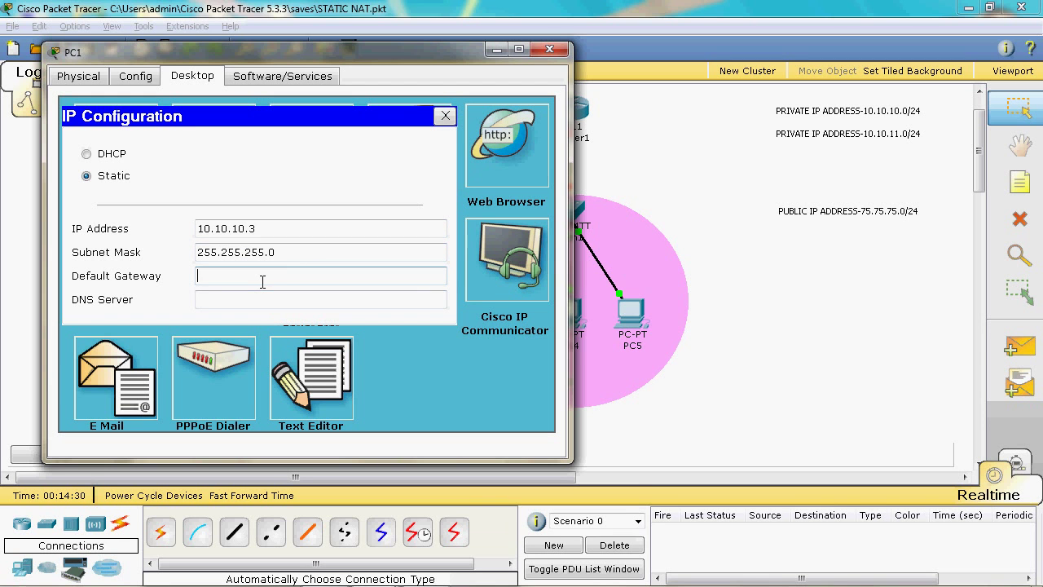
type("10.10.10.1")
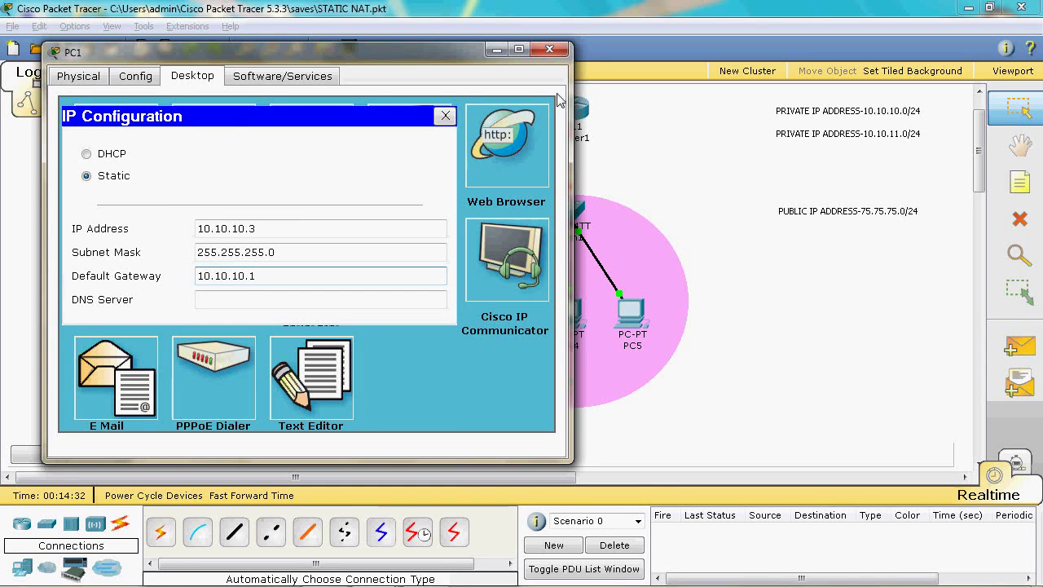
Close PC1, then set PC2 to 10.10.10.4, mask 255.255.255.0, gateway 10.10.10.1.
left_click(549, 49)
left_click(261, 322)
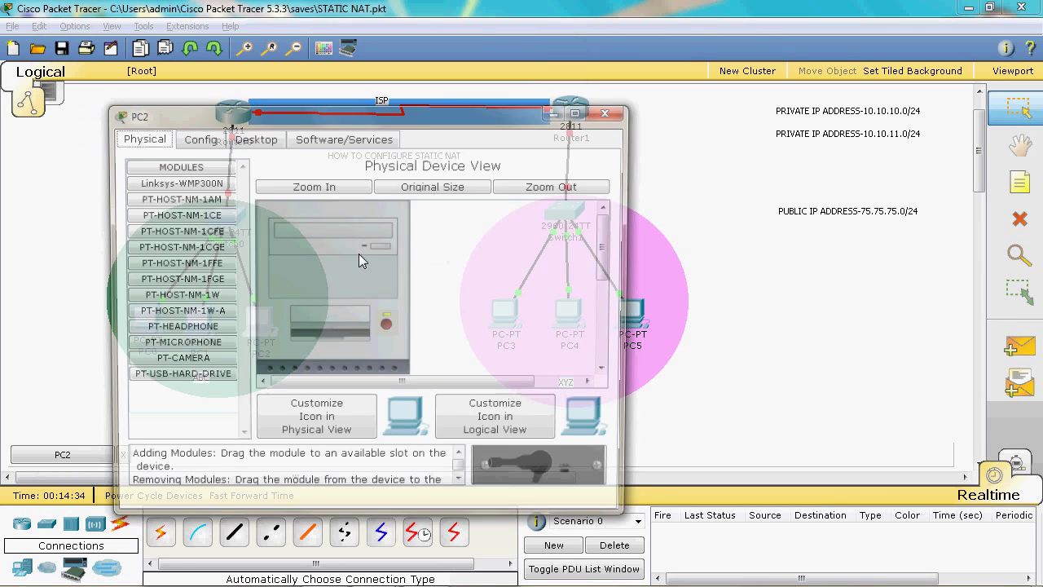
left_click(254, 137)
left_click(203, 192)
left_click(299, 287)
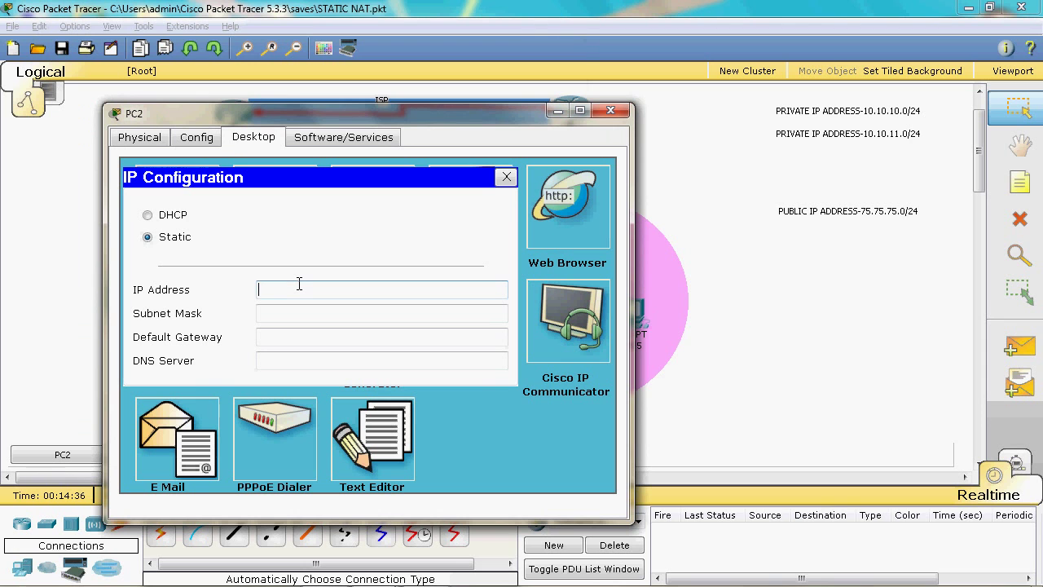
type("10.10.10.4")
left_click(337, 310)
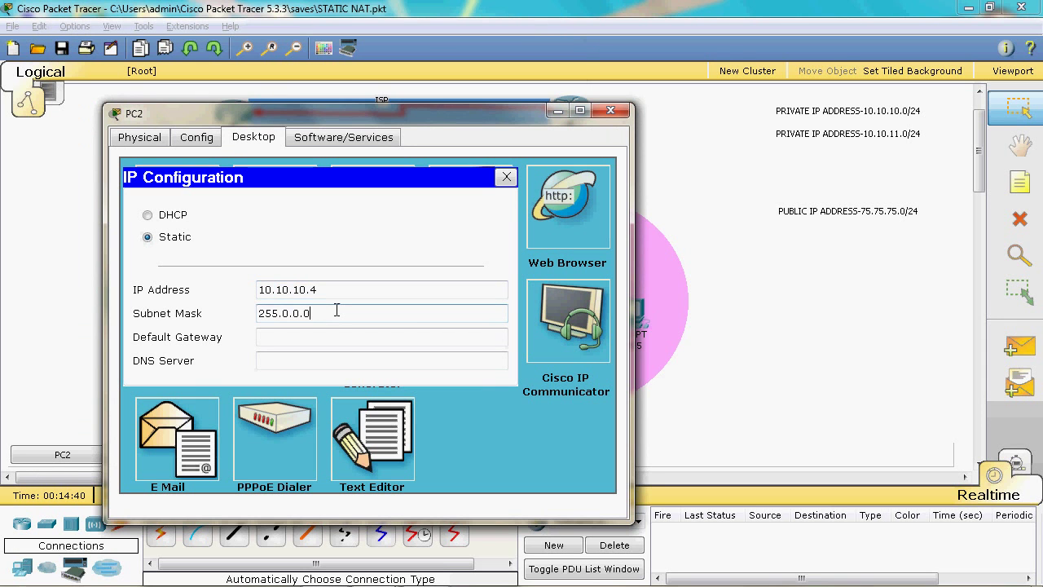
key("BackSpace")
key("BackSpace")
key("BackSpace")
key("BackSpace")
key("BackSpace")
type("255.255.0")
left_click(328, 335)
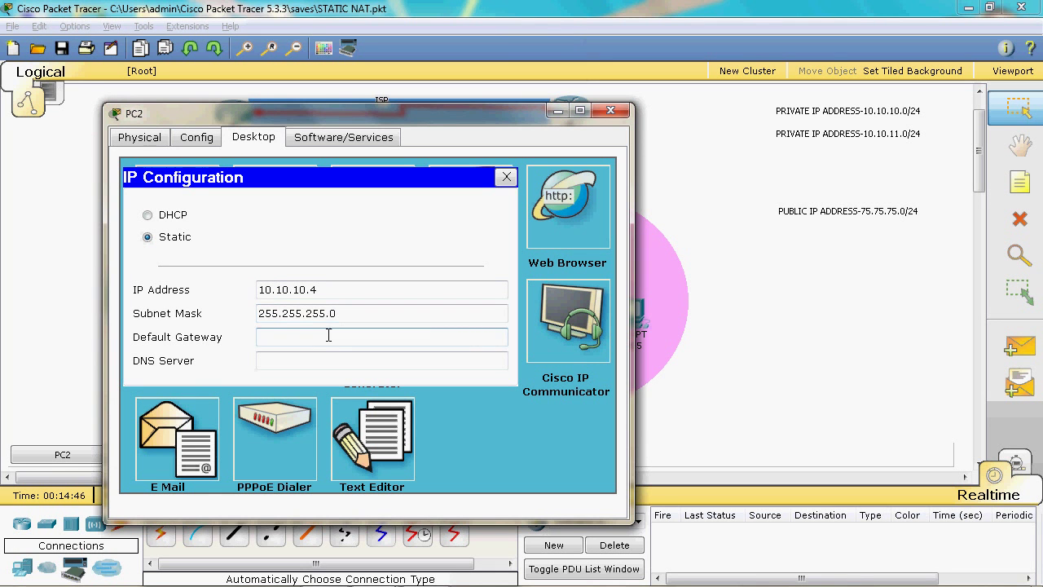
type("10.10.10.1")
left_click(610, 110)
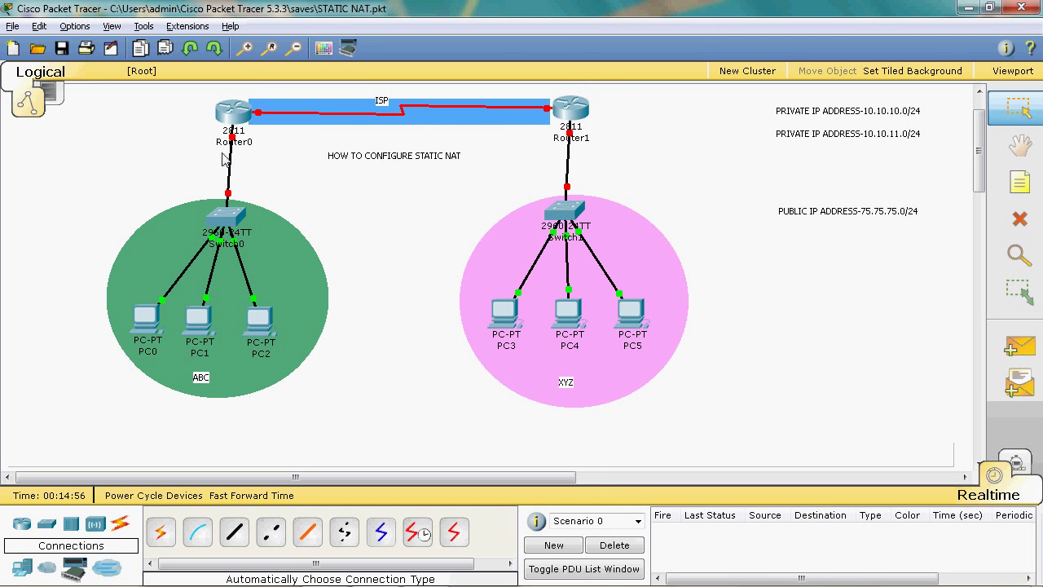
In Router0's CLI, skip the setup dialog and enter privileged then global configuration mode.
left_click(233, 110)
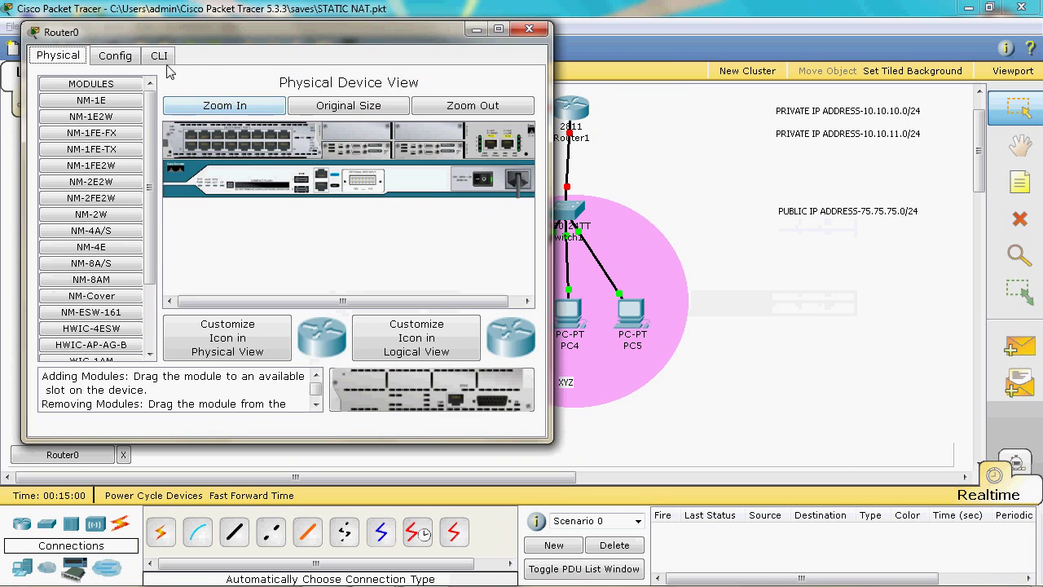
left_click(159, 56)
type("NO")
key("Return")
key("Return")
type("E")
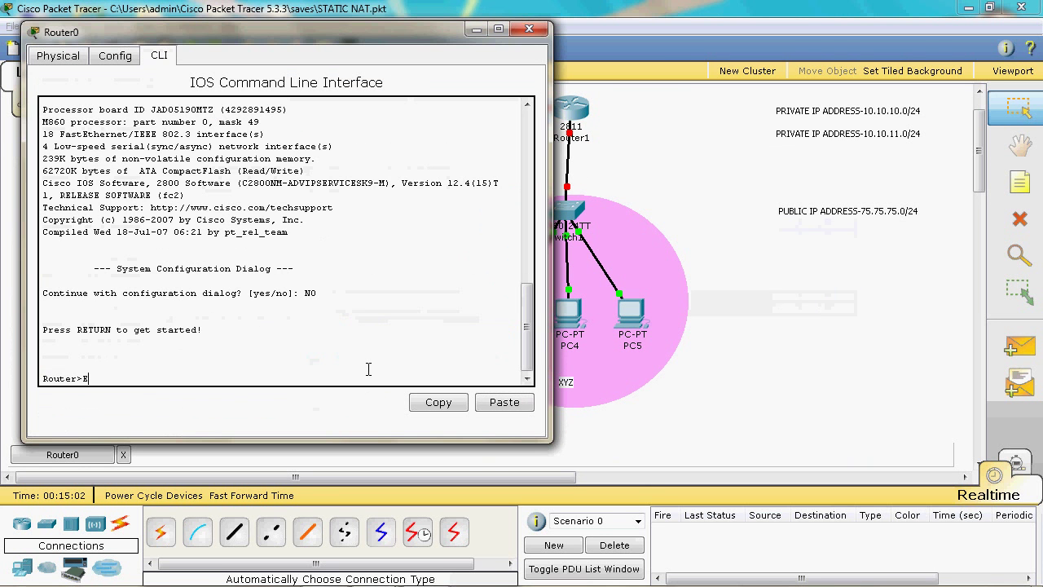
type("N")
key("Return")
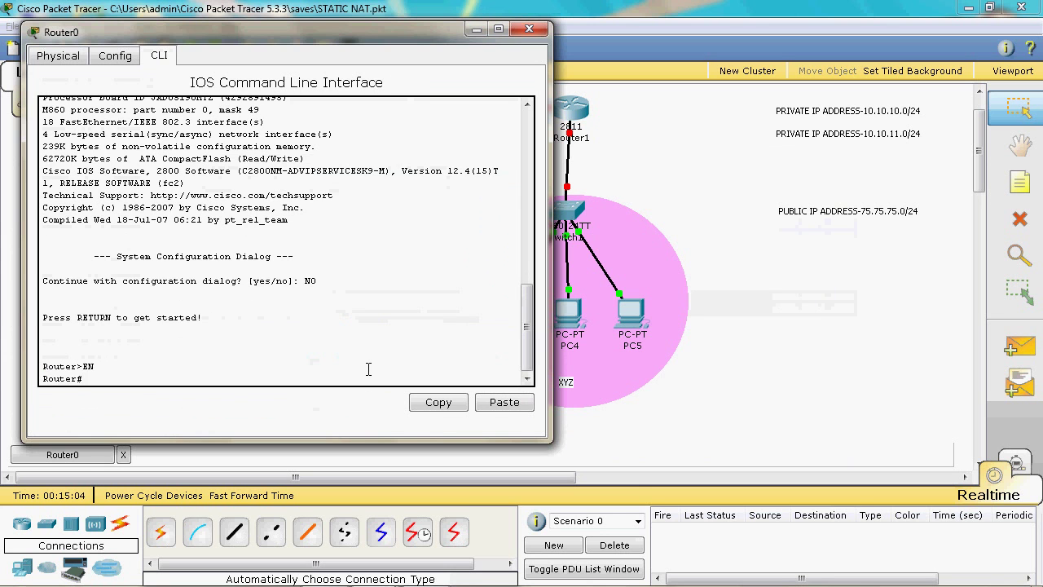
type("conf t")
key("Return")
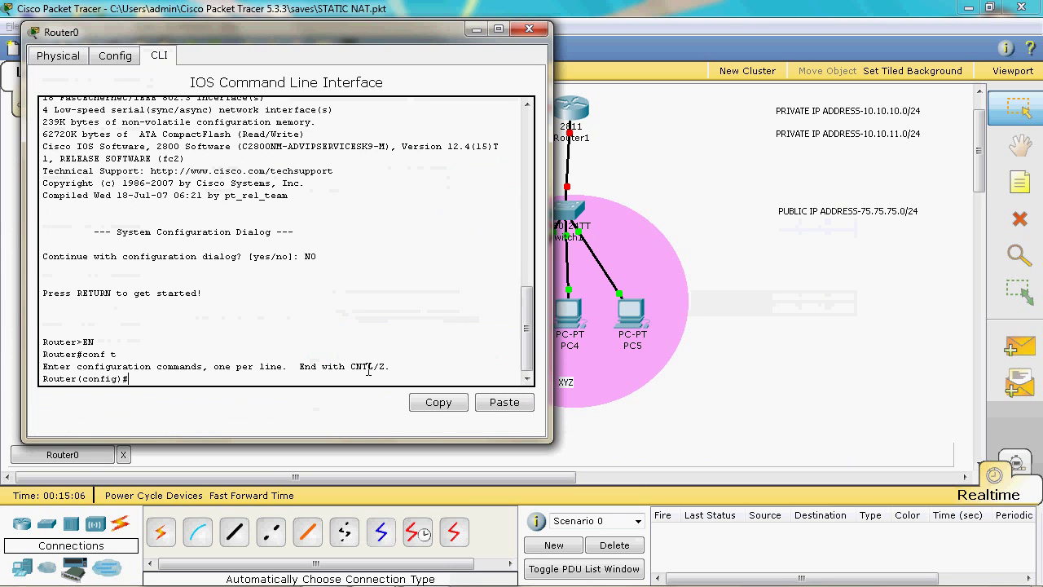
Give FastEthernet0/0 address 10.10.10.1 255.255.255.0, bring it up, and close the router.
type("int")
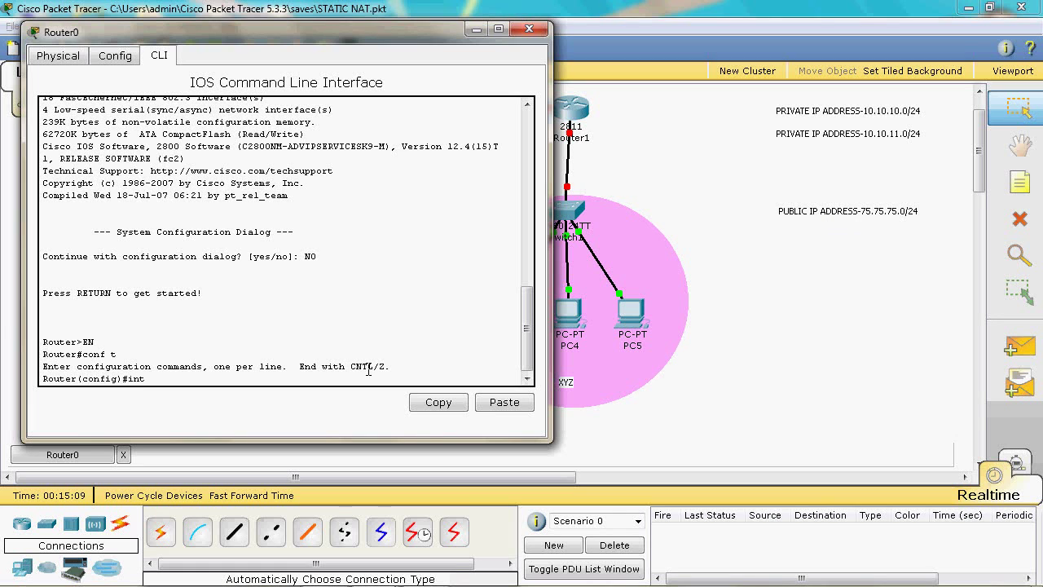
type(" fa0/0")
key("Return")
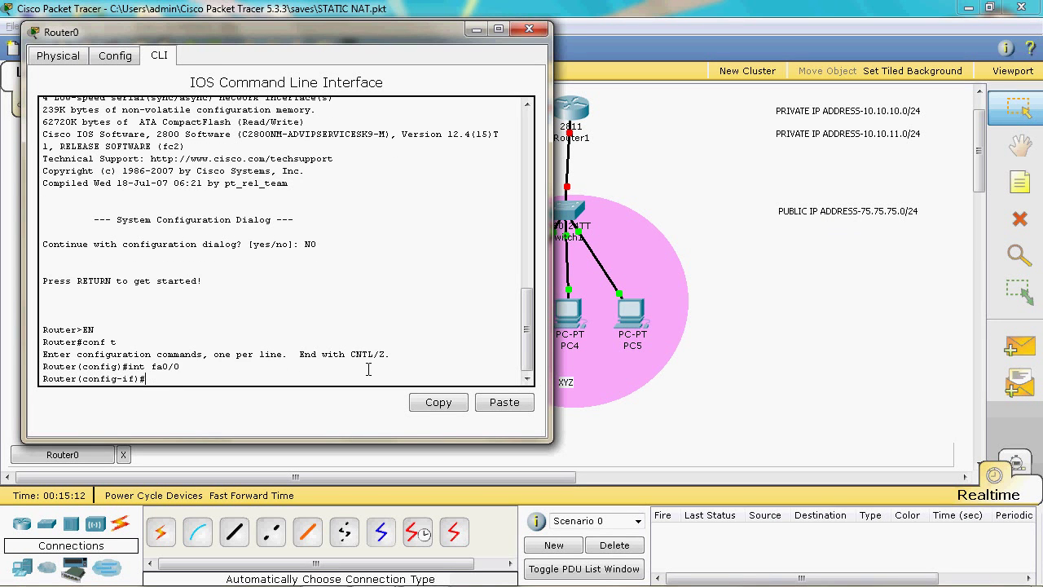
type("ip ad")
key("Tab")
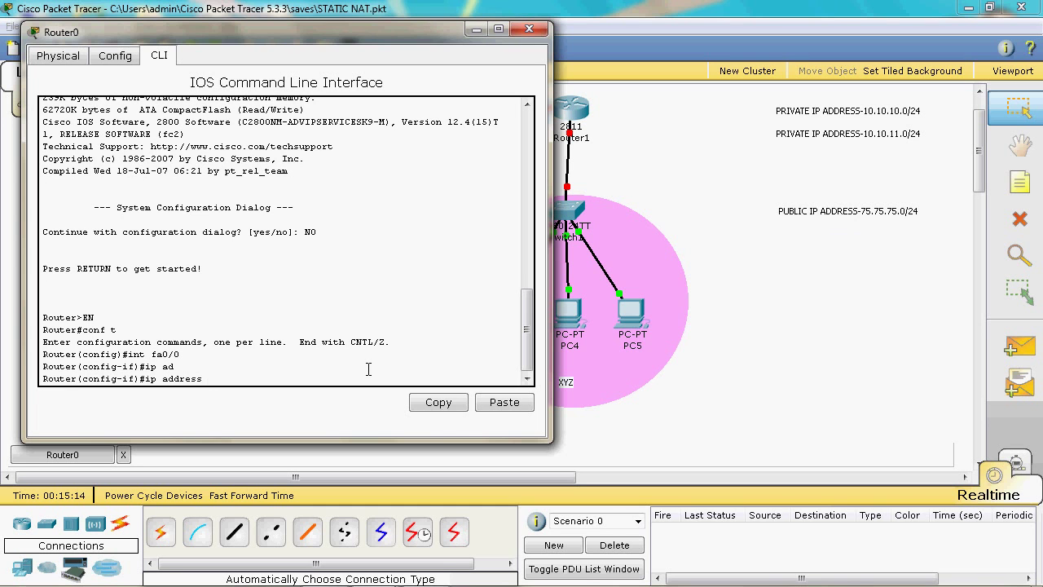
type("10")
type(".10.10.1 255.255.255.0")
key("Return")
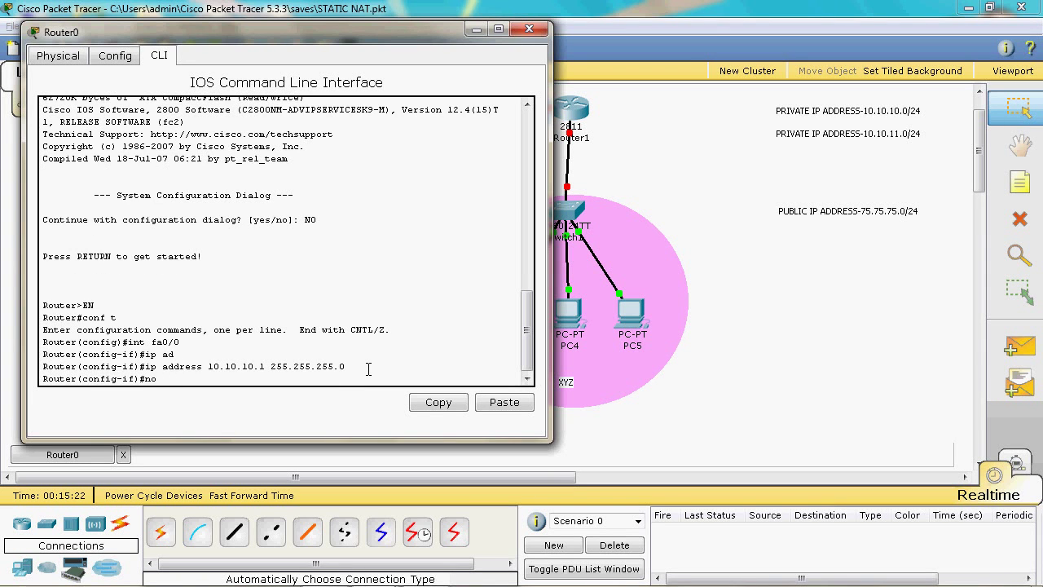
type("no shut")
key("Return")
type("exi")
key("Return")
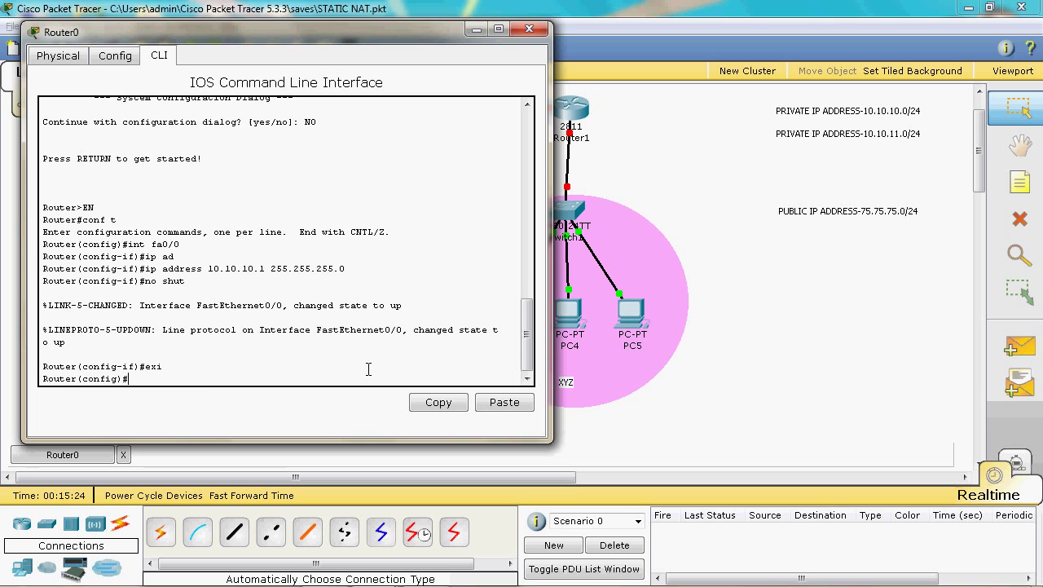
left_click(528, 29)
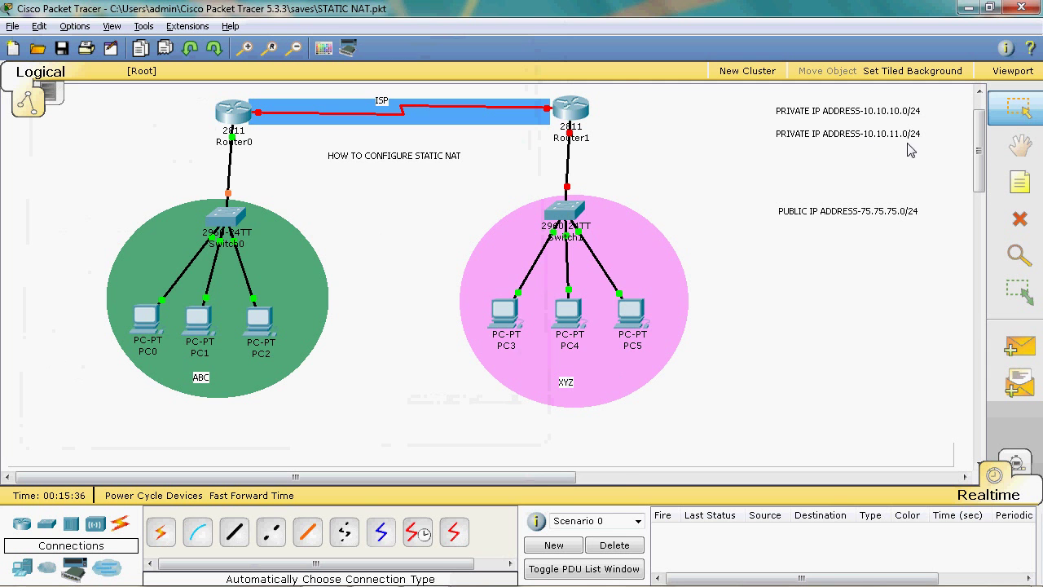
Set PC3 to 10.10.11.2, mask 255.255.255.0, gateway 10.10.11.1, and close its window.
left_click(505, 310)
left_click(233, 116)
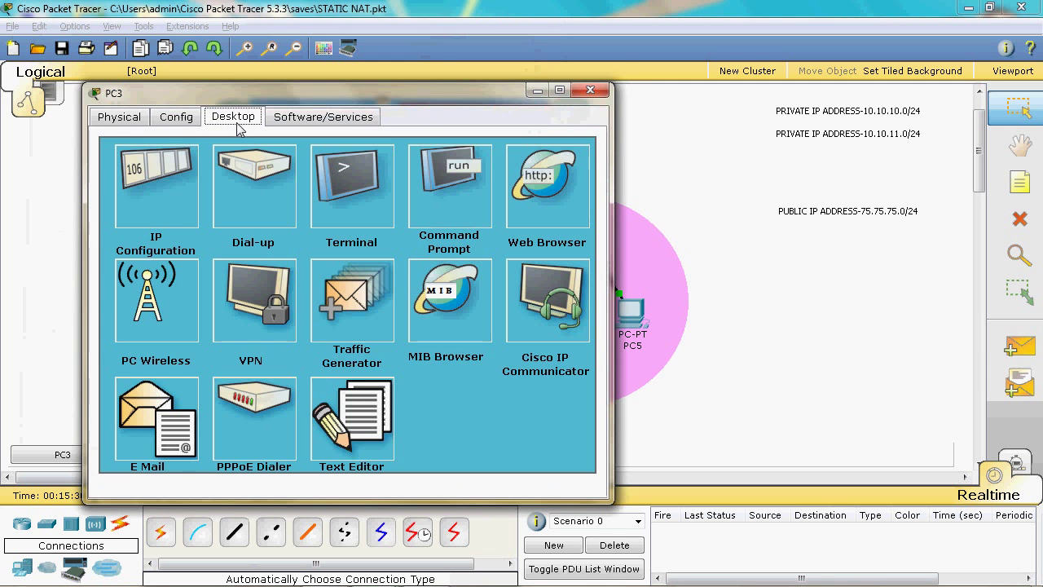
left_click(156, 180)
left_click(276, 269)
type("10.")
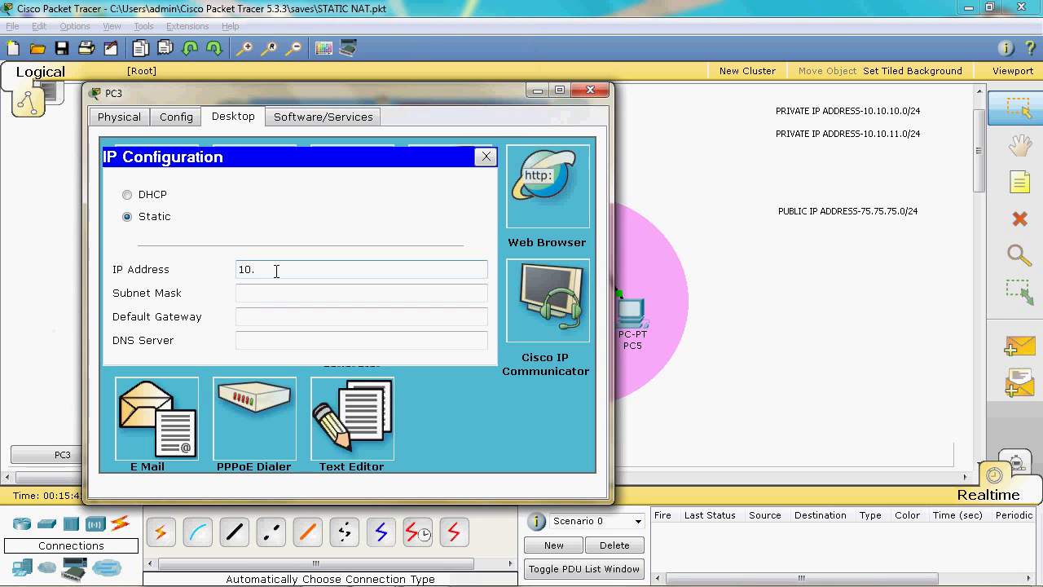
type("10.11.2")
double_click(275, 270)
key("ctrl+c")
left_click(351, 293)
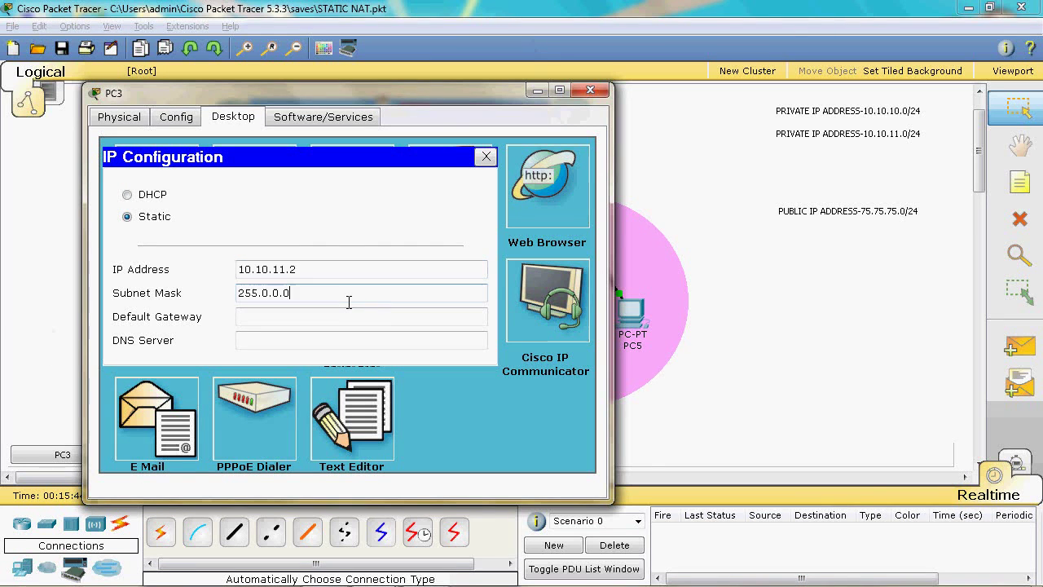
key("BackSpace")
key("BackSpace")
key("BackSpace")
key("BackSpace")
type("255.255.0")
left_click(343, 316)
key("ctrl+v")
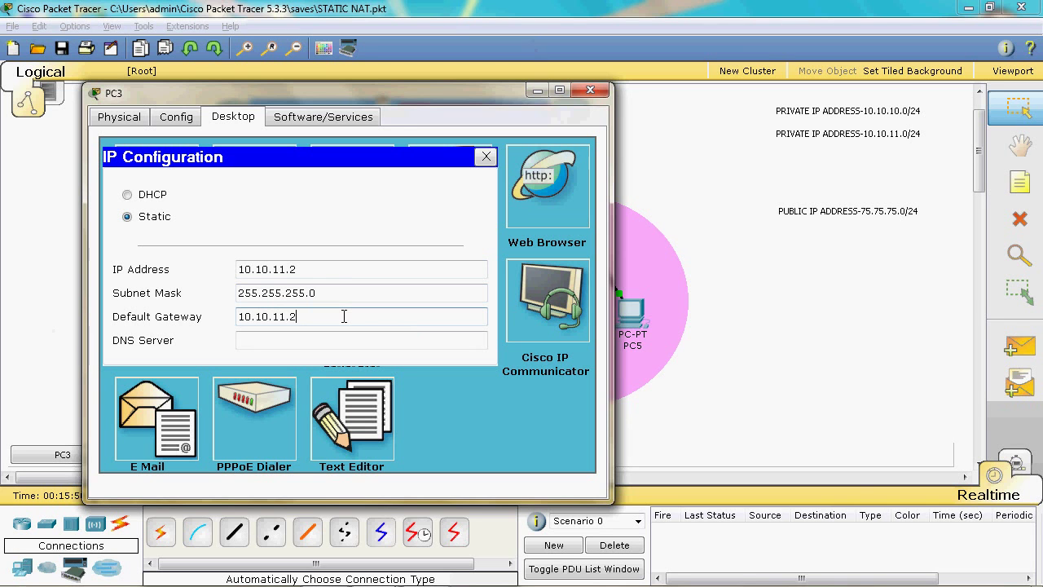
key("BackSpace")
type("1")
double_click(344, 317)
key("ctrl+c")
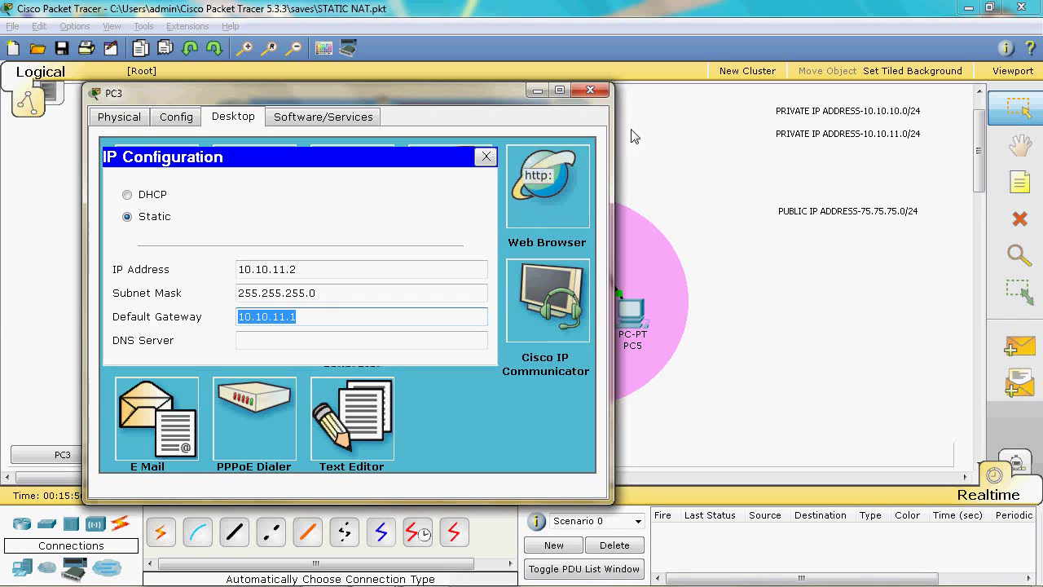
left_click(590, 89)
Give PC4 IP 10.10.11.3, mask 255.255.255.0 and gateway 10.10.11.1, then close it.
left_click(568, 310)
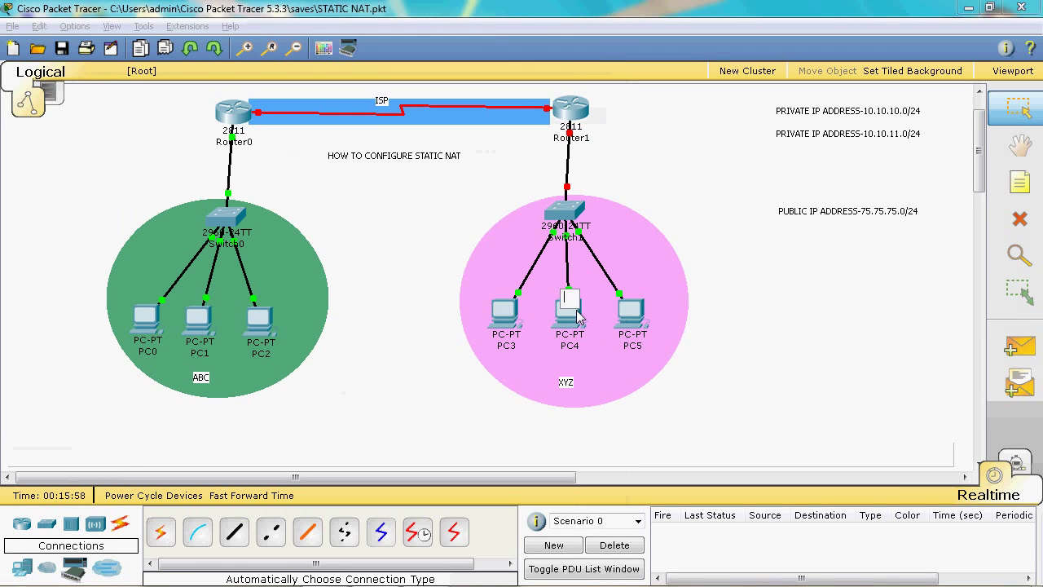
left_click(172, 56)
left_click(79, 114)
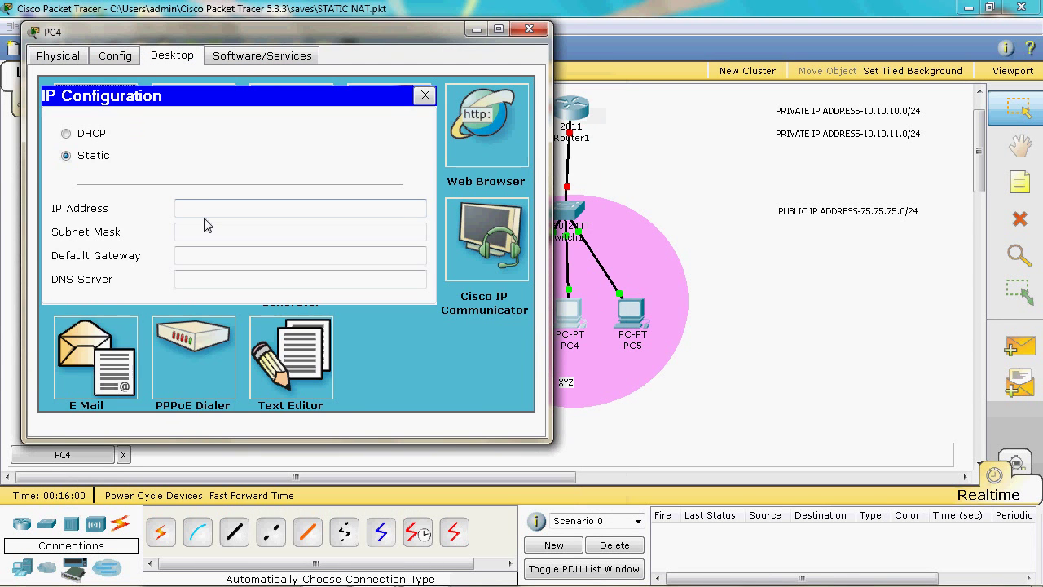
left_click(206, 210)
key("ctrl+v")
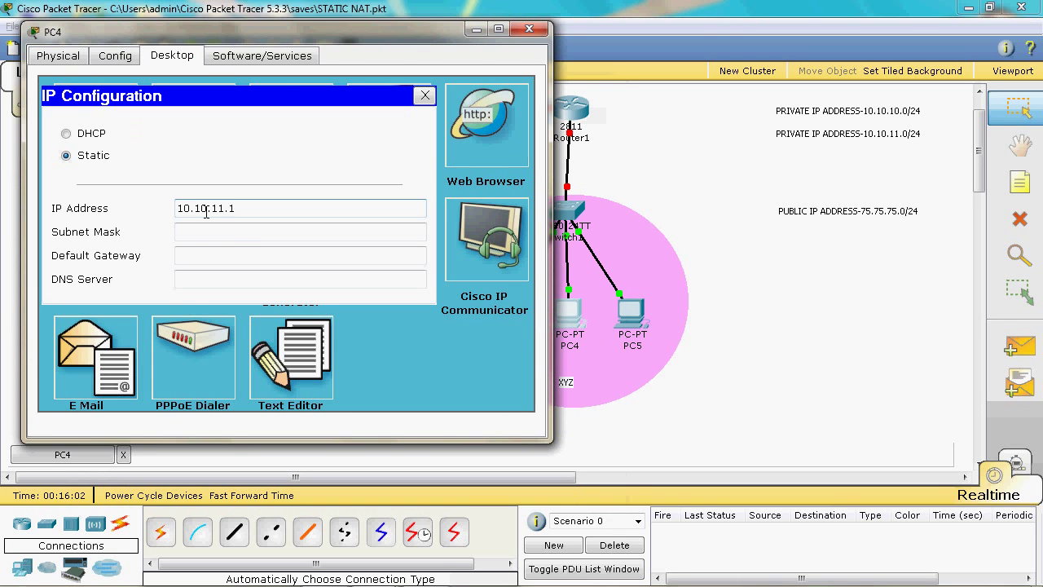
type("3")
left_click(236, 233)
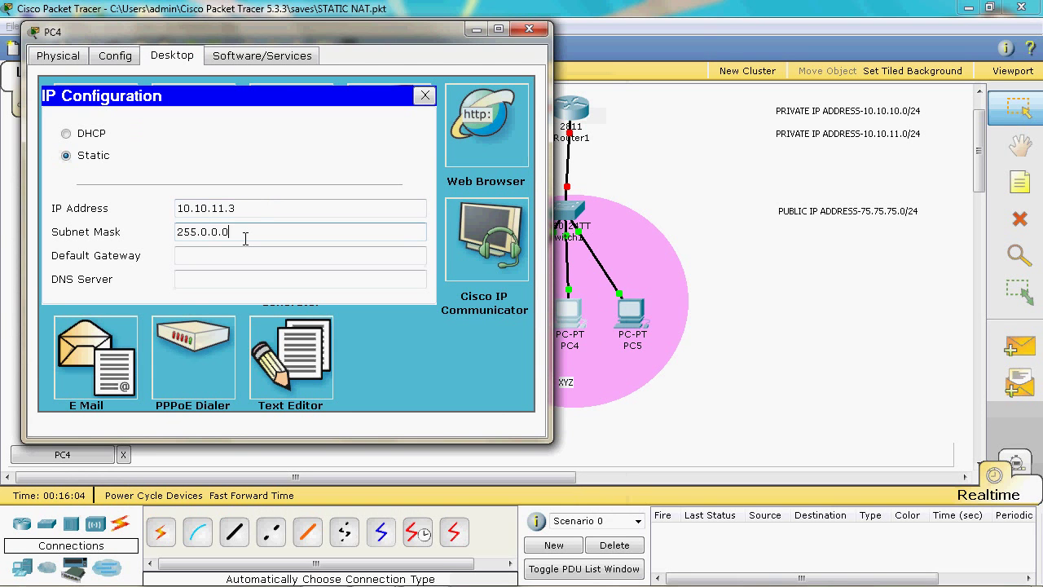
key("BackSpace")
key("BackSpace")
key("BackSpace")
type("255.255.0")
left_click(247, 253)
type("10.10.11.1")
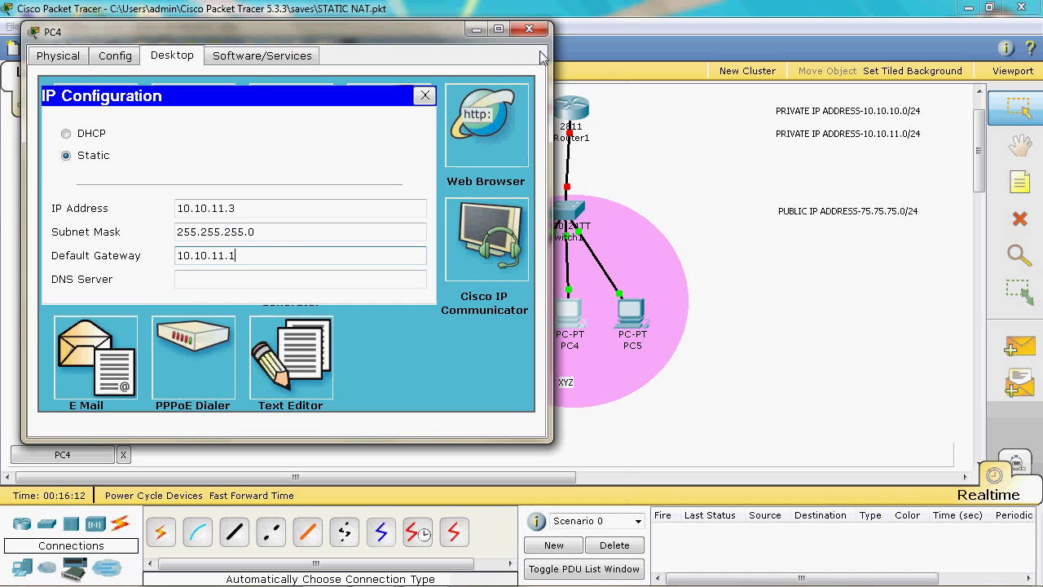
left_click(529, 29)
Give PC5 IP 10.10.11.4, mask 255.255.255.0 and gateway 10.10.11.1, then close it.
left_click(631, 314)
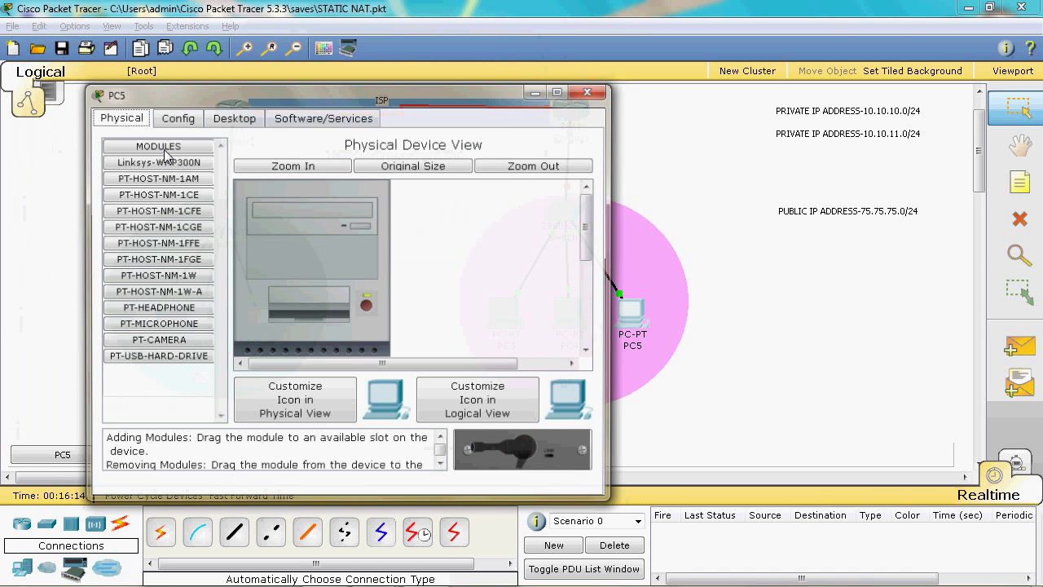
left_click(233, 116)
left_click(150, 175)
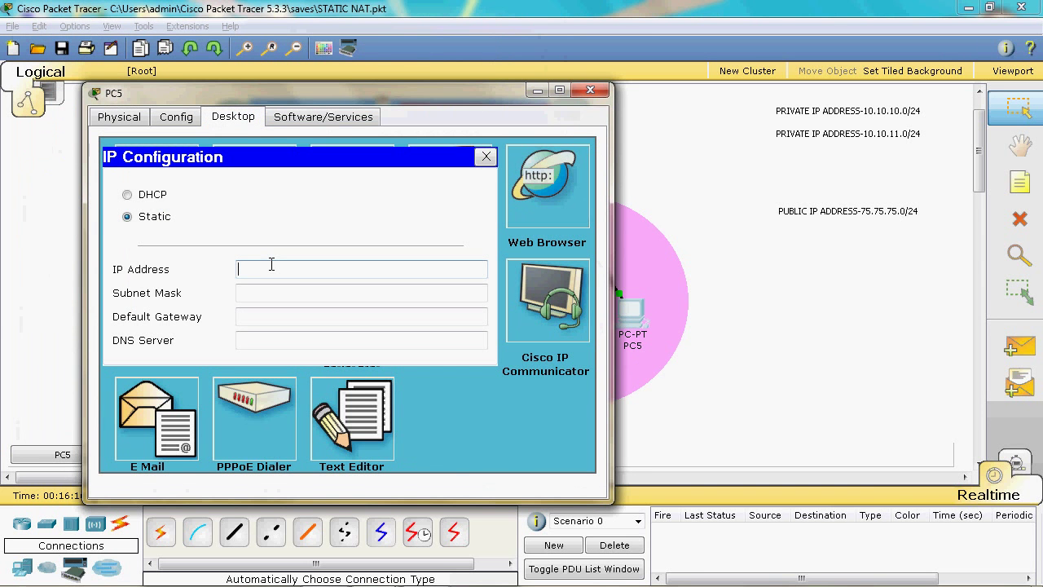
type("10.10.11.4")
left_click(318, 292)
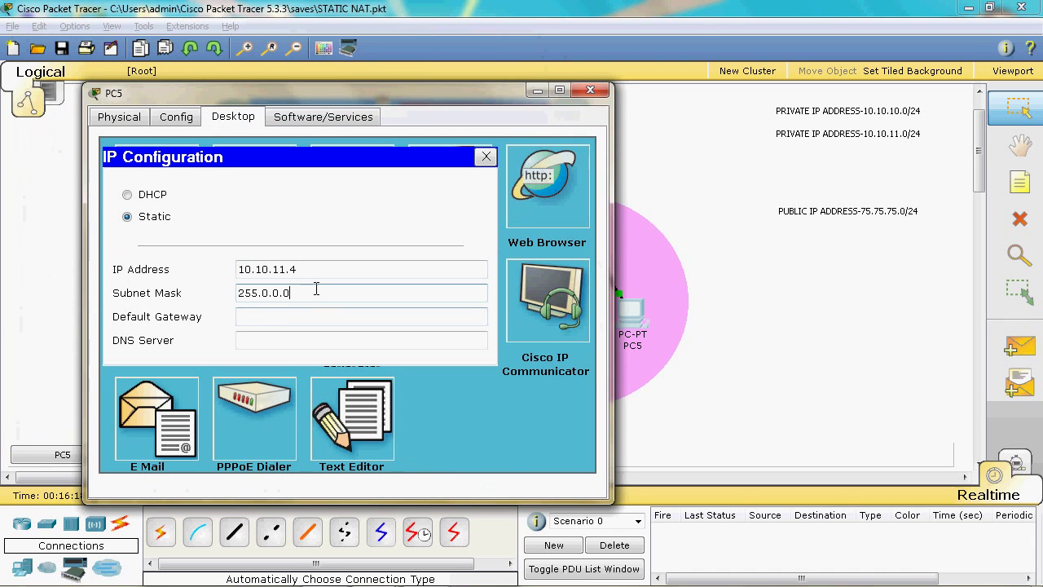
key("BackSpace")
key("BackSpace")
key("BackSpace")
key("BackSpace")
type("255.255.0")
left_click(299, 318)
type("10.10.11.1")
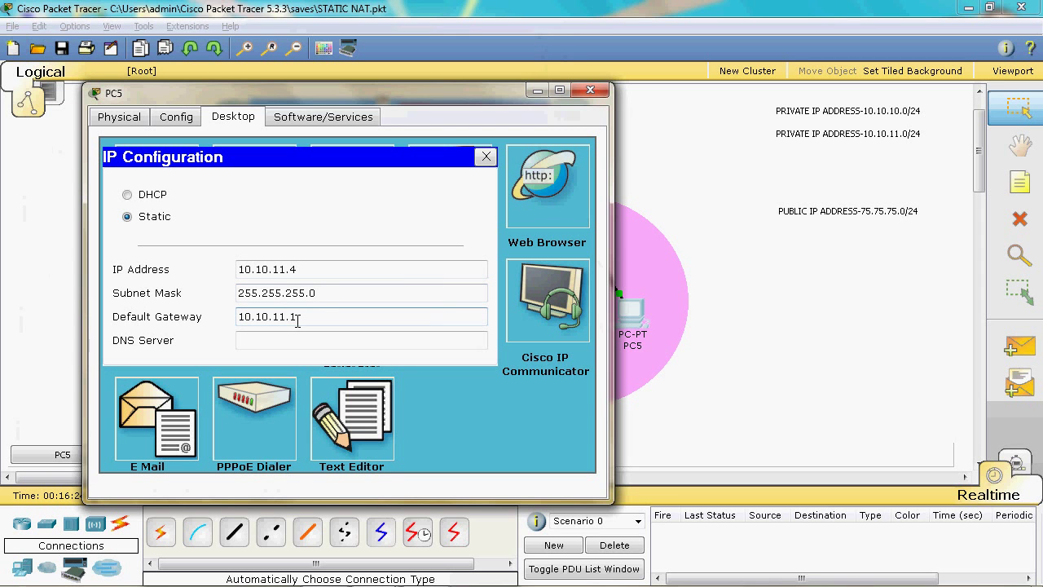
left_click(590, 89)
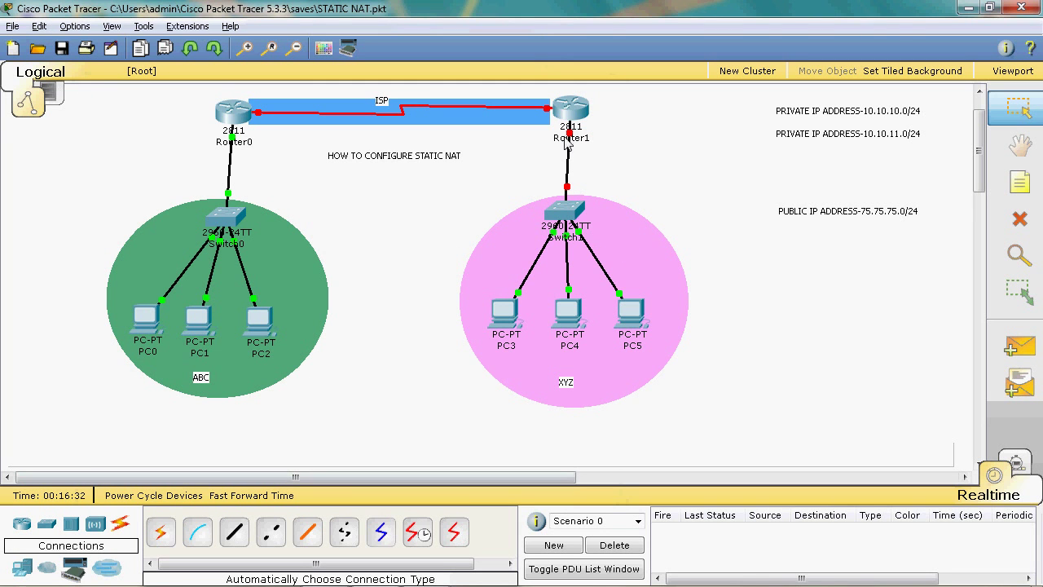
In Router1's CLI, skip the setup dialog, recover from the 'ebn' typo, and enter configuration mode.
left_click(575, 113)
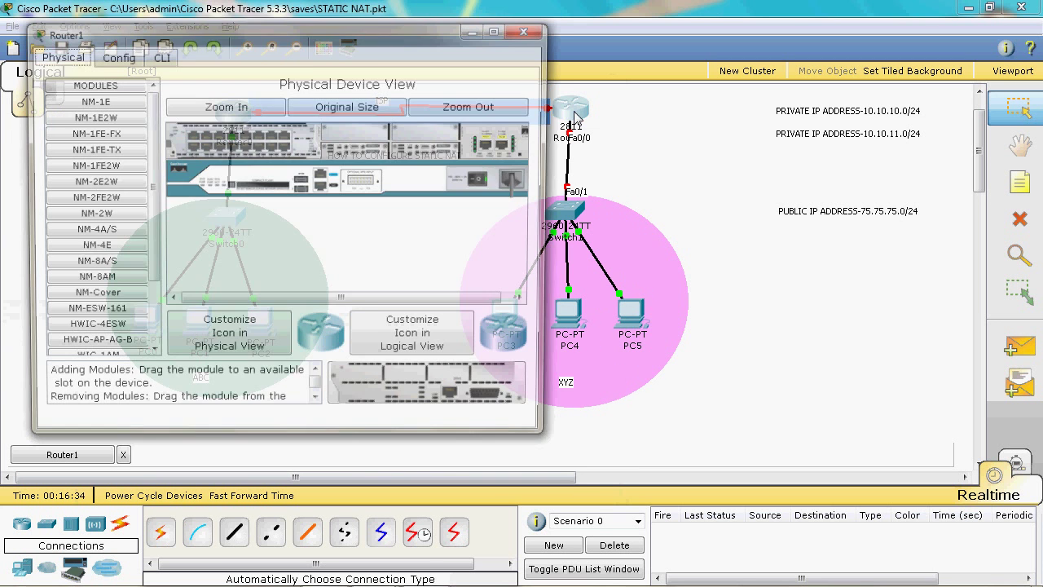
left_click(159, 55)
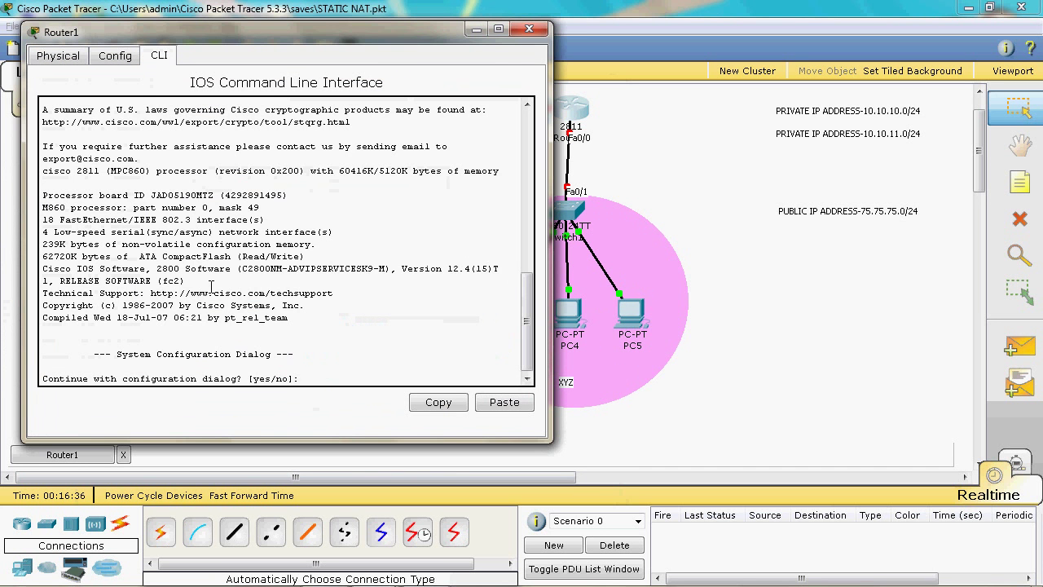
type("no")
key("Return")
key("Return")
type("ebn")
key("Return")
key("ctrl+shift+6")
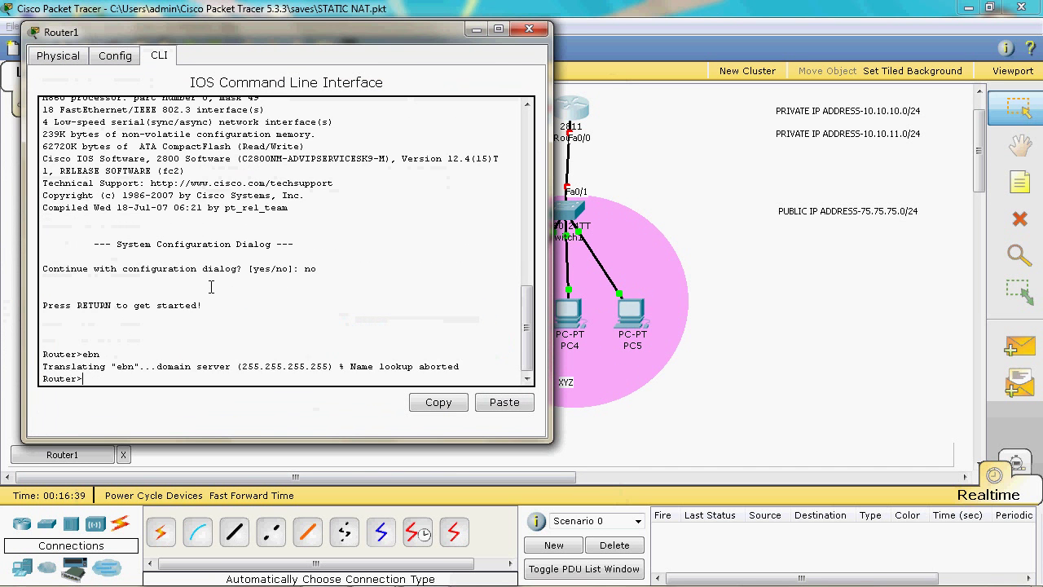
type("en")
key("Return")
type("c")
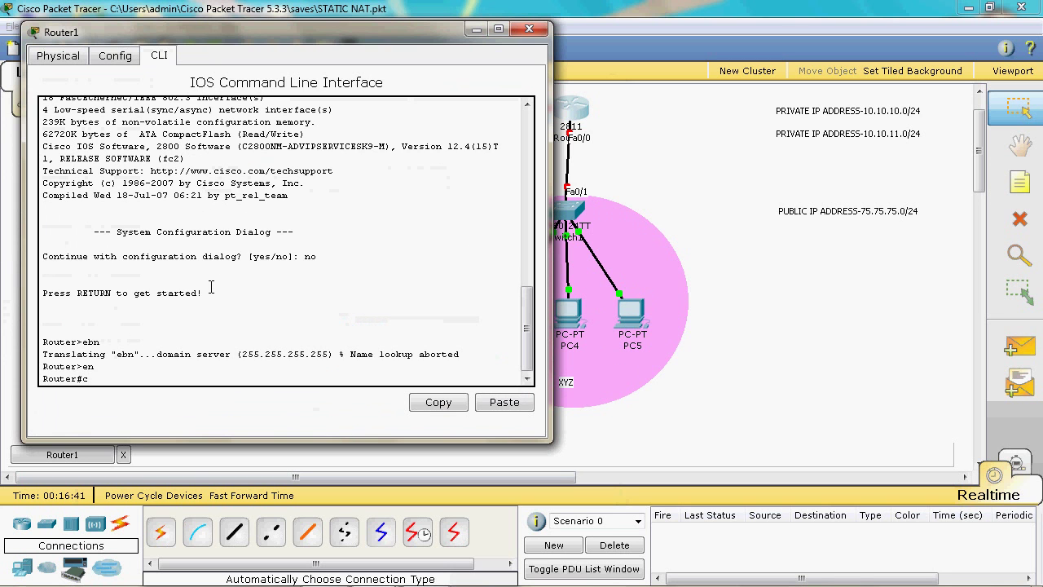
type("onf t")
key("Return")
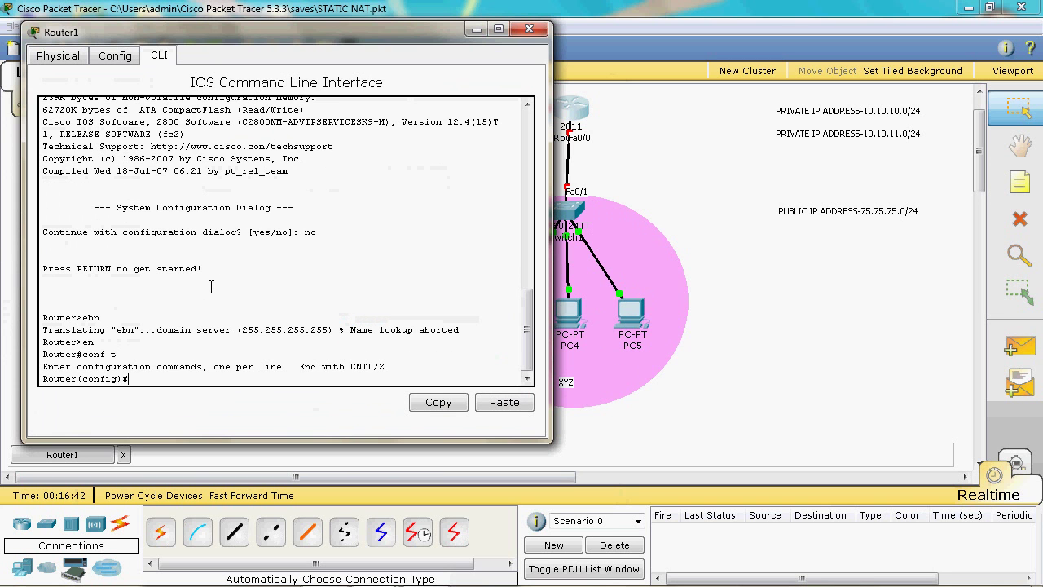
Assign FastEthernet0/0 address 10.10.11.1 255.255.255.0, enable it with no shut, and exit.
type("int fa")
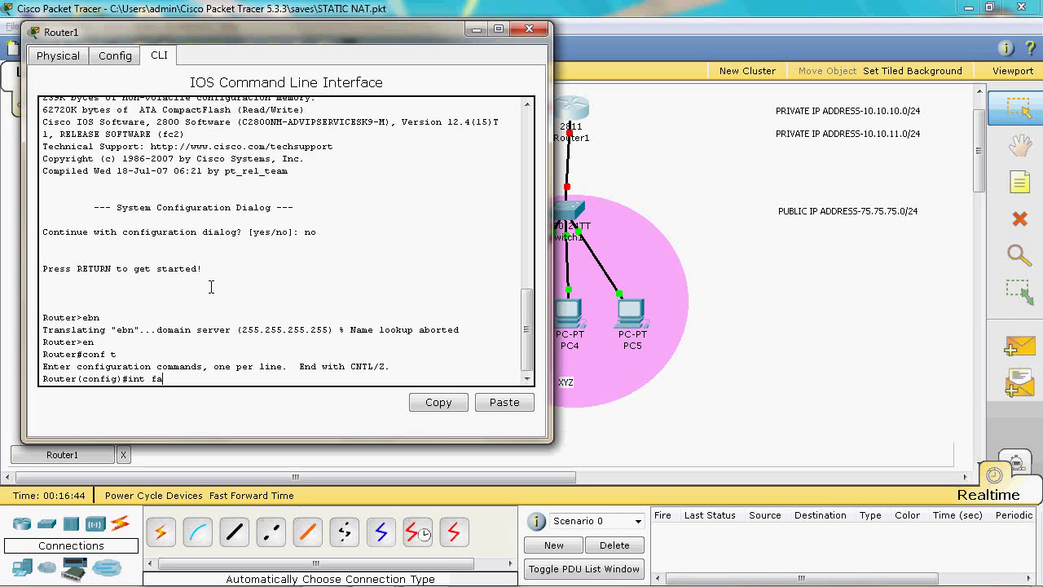
type("0/0")
key("Return")
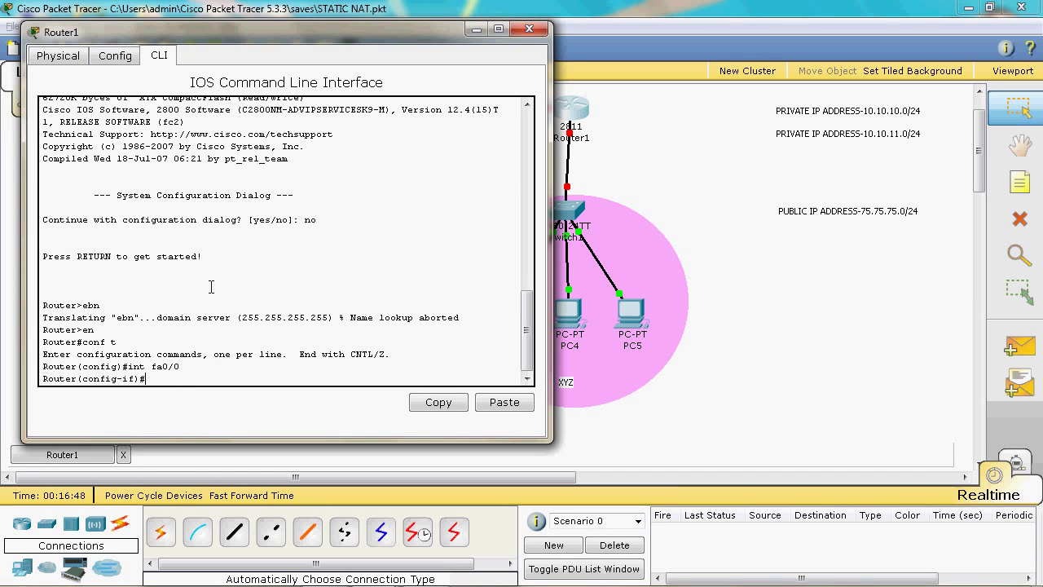
type("ip ad")
key("Tab")
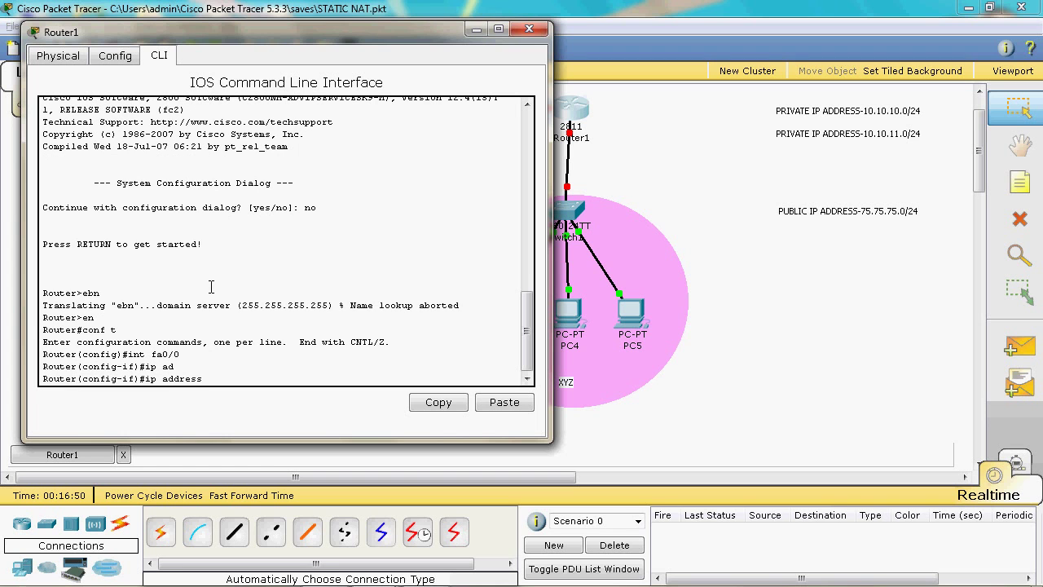
left_click(507, 403)
type("255.255.255.0")
key("Return")
type("no shut")
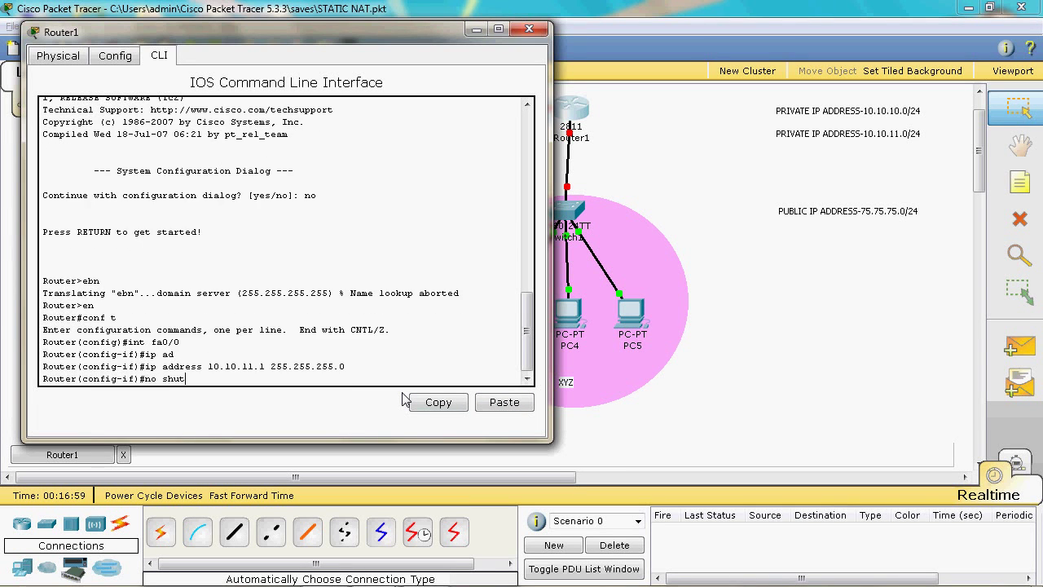
key("Return")
type("exi")
key("Return")
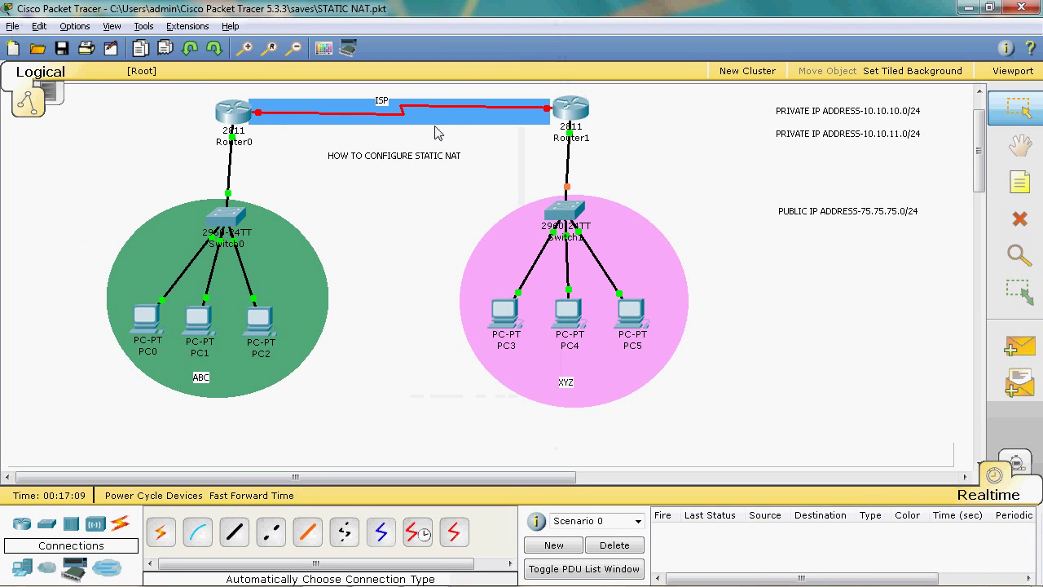
On Router0, give Serial0/0/0 address 75.75.75.1 255.255.255.0 and enable it.
left_click(238, 114)
type("int se")
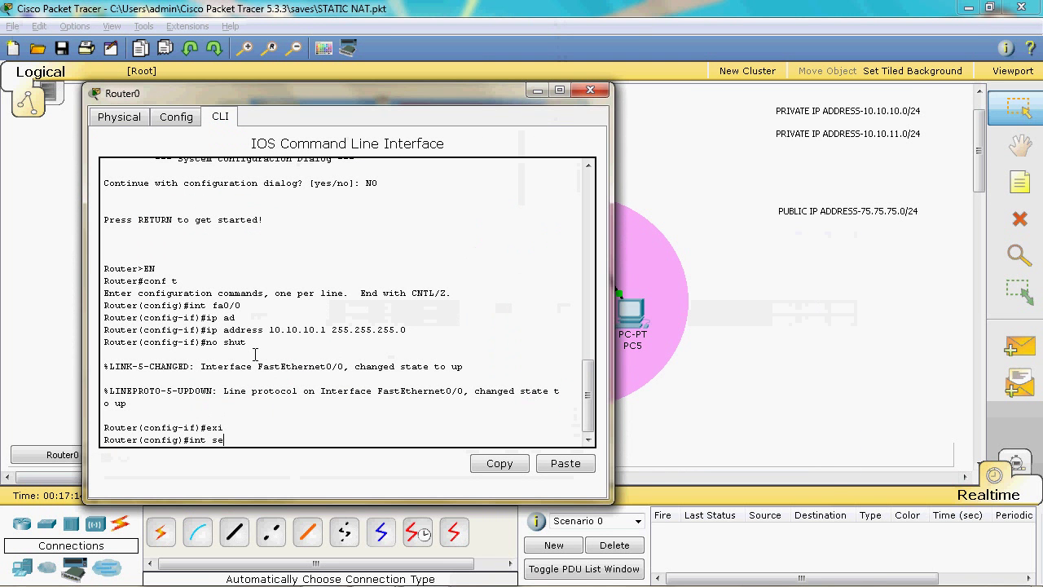
type("0/0/0")
key("Return")
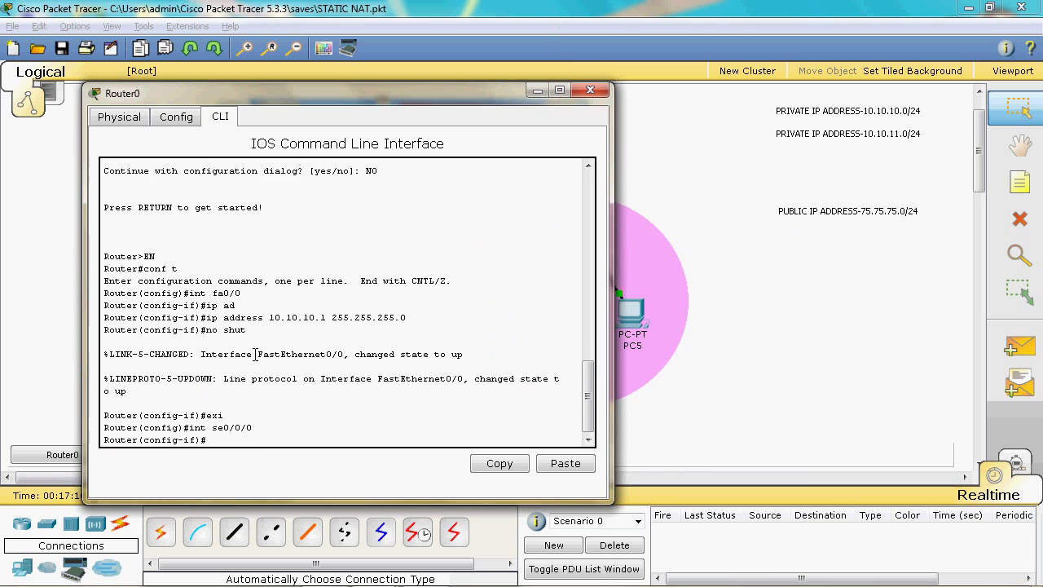
type("ip ad")
key("Tab")
type("75")
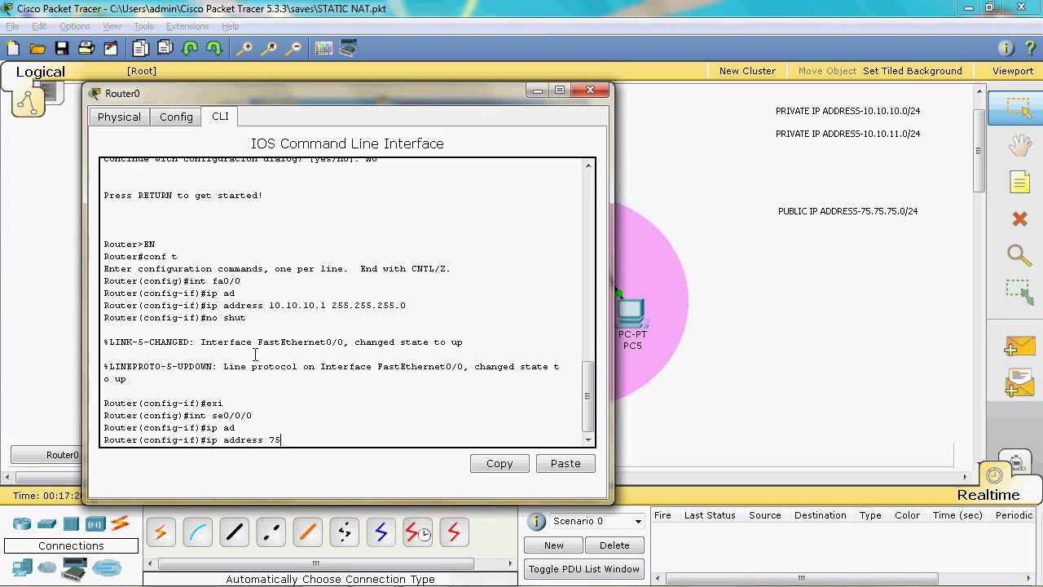
type(".75.75.1 255.255.255.0")
key("Return")
type("no s")
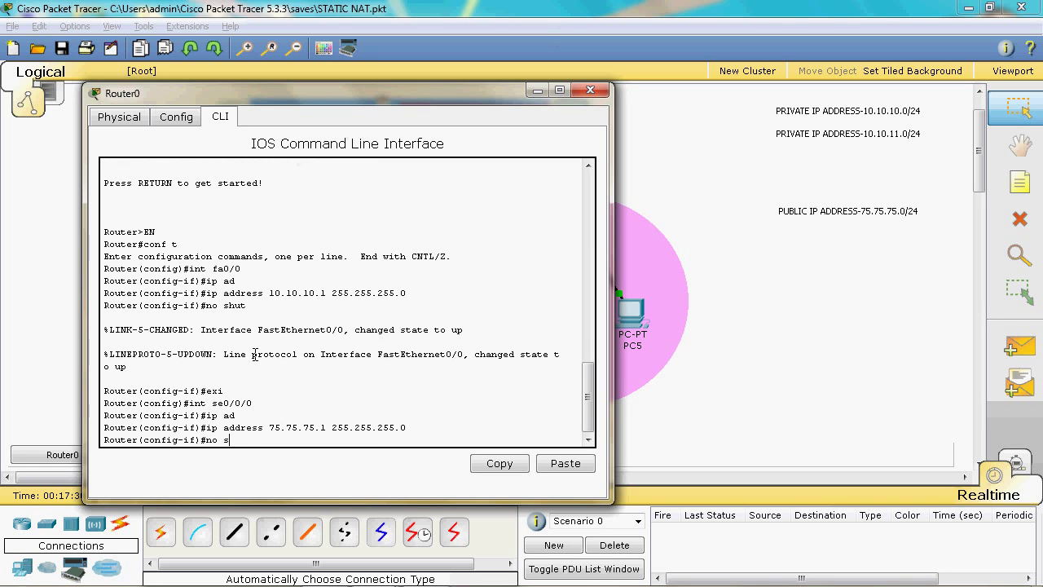
type("hut")
key("Return")
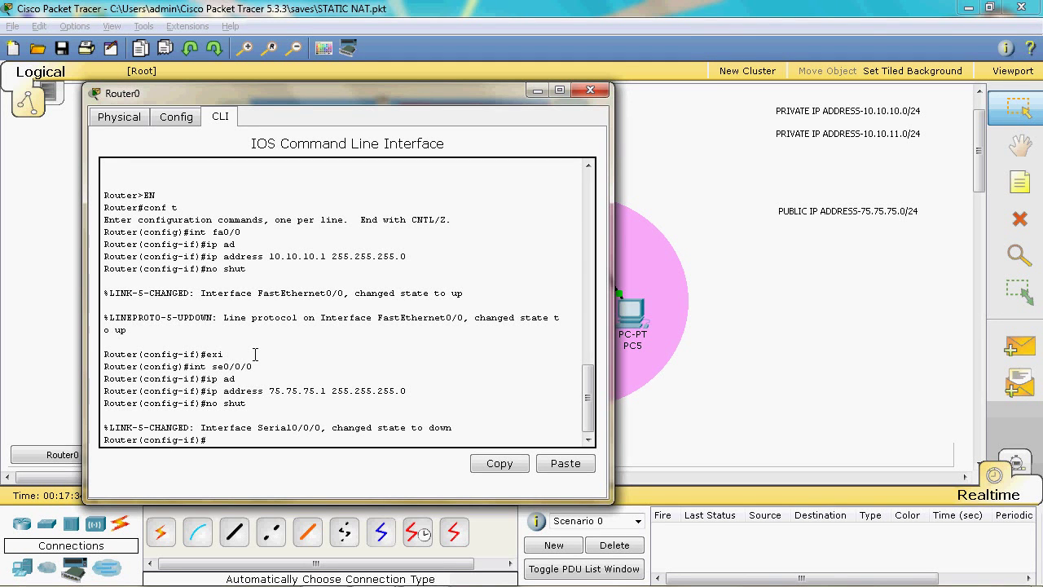
Set the serial clock rate to 64000, exit the interface, and close Router0's window.
type("cl")
key("Tab")
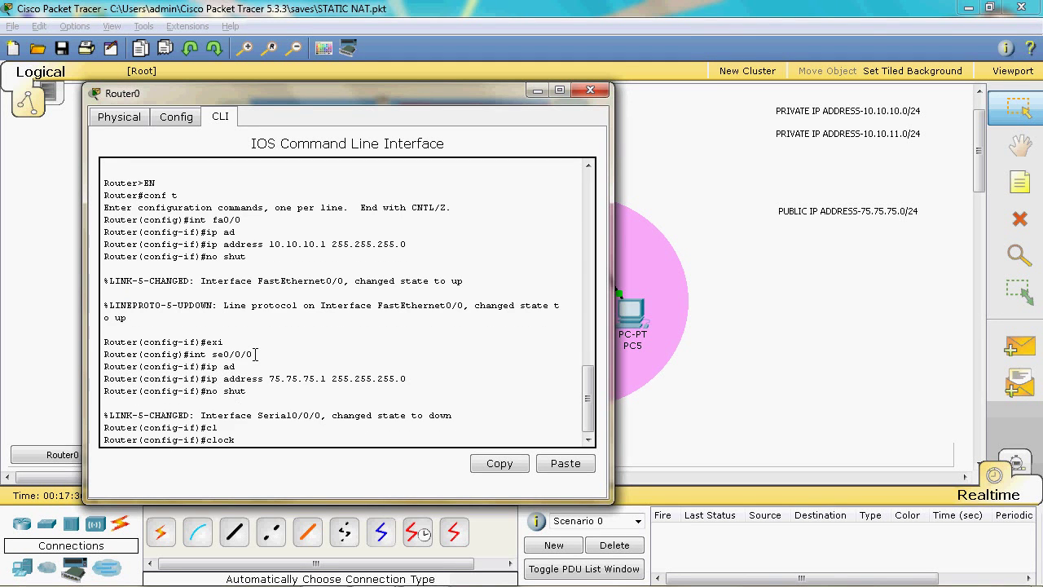
type("rate 64000")
key("Return")
type("exi")
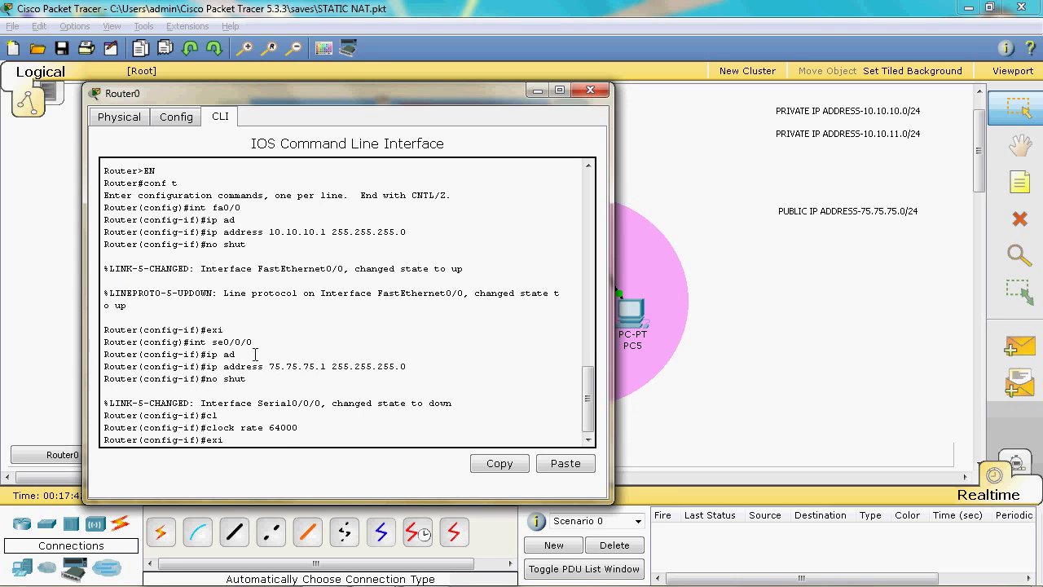
key("Return")
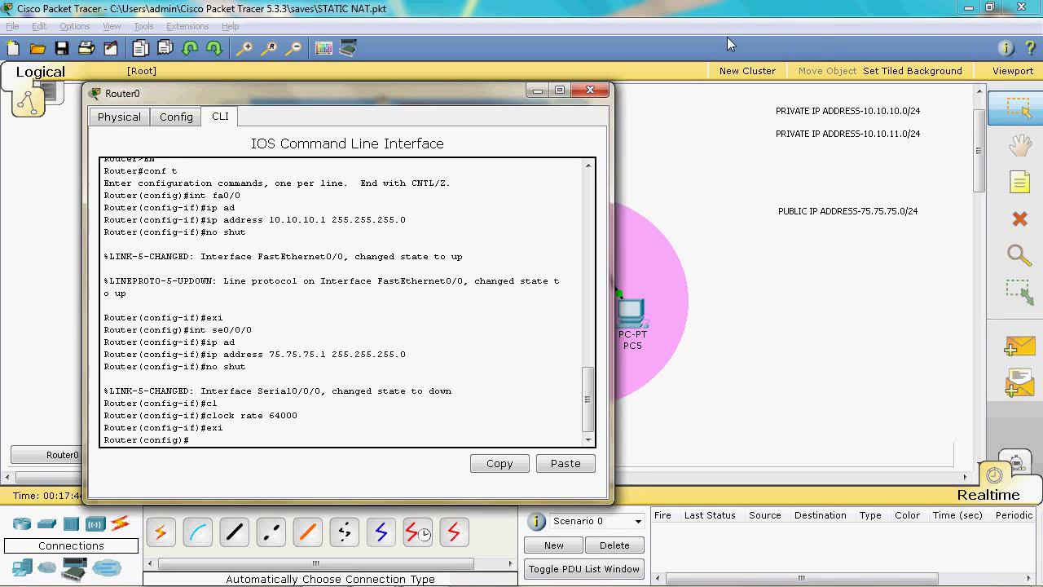
left_click(590, 90)
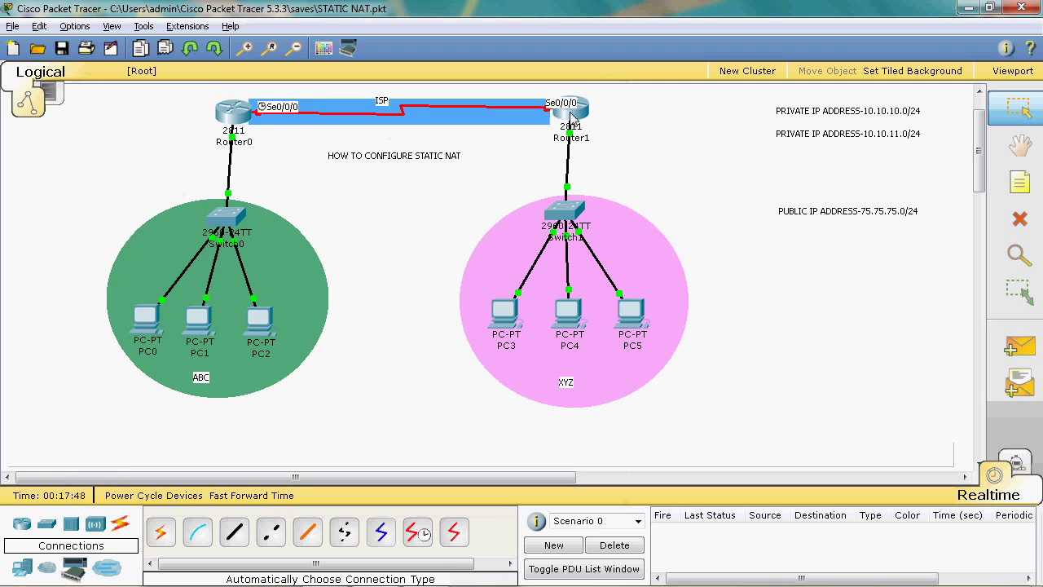
Give Router1's Serial0/0/0 the address 75.75.75.2 255.255.255.0 and bring it up with no shut.
left_click(569, 109)
type("int")
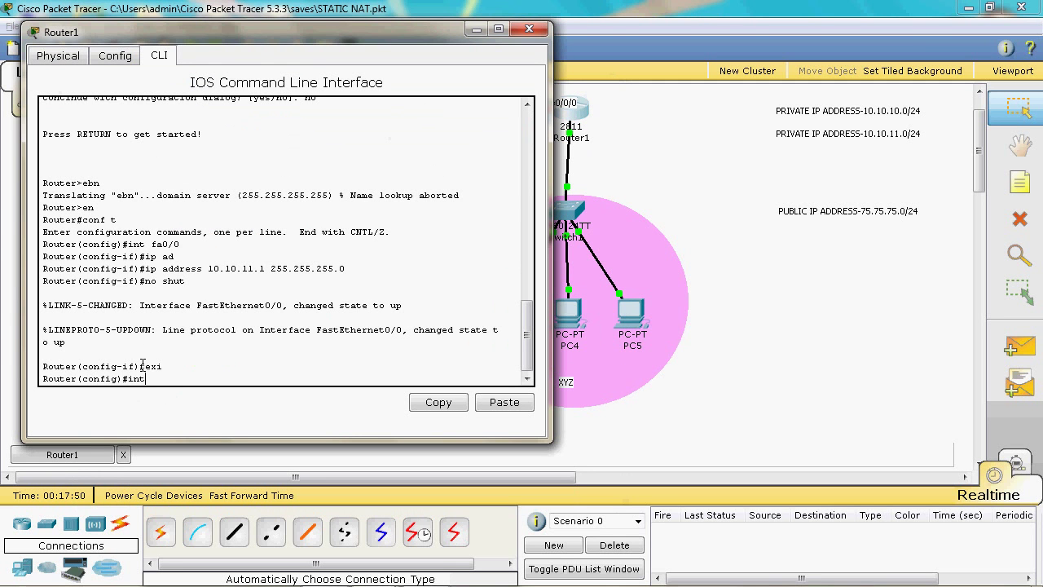
type(" se0/0/0")
key("Return")
type("ip ad")
key("Tab")
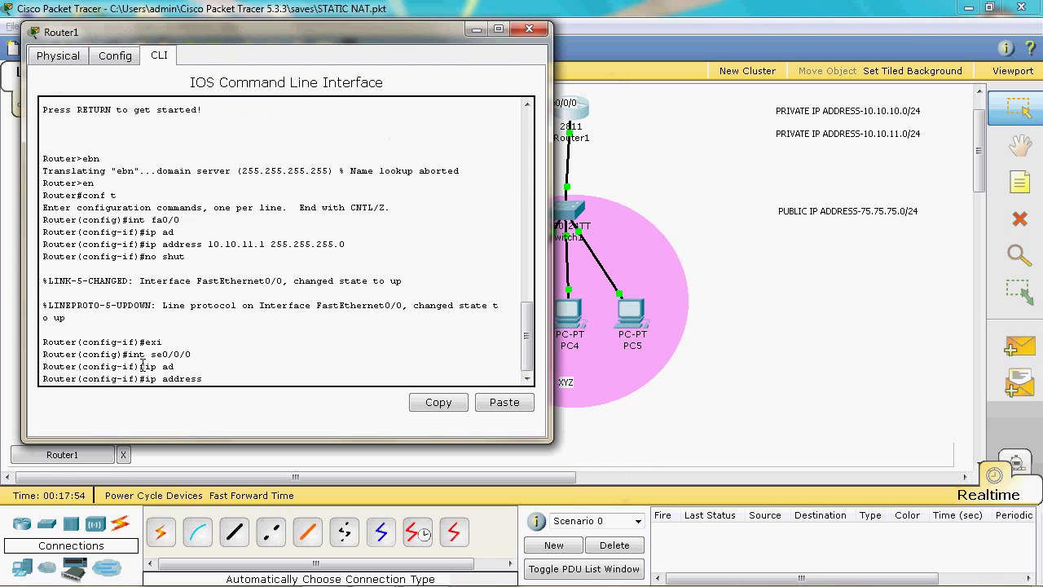
type("75.75.75.2 255.255.255.0")
key("Return")
type("nfig-if)#n")
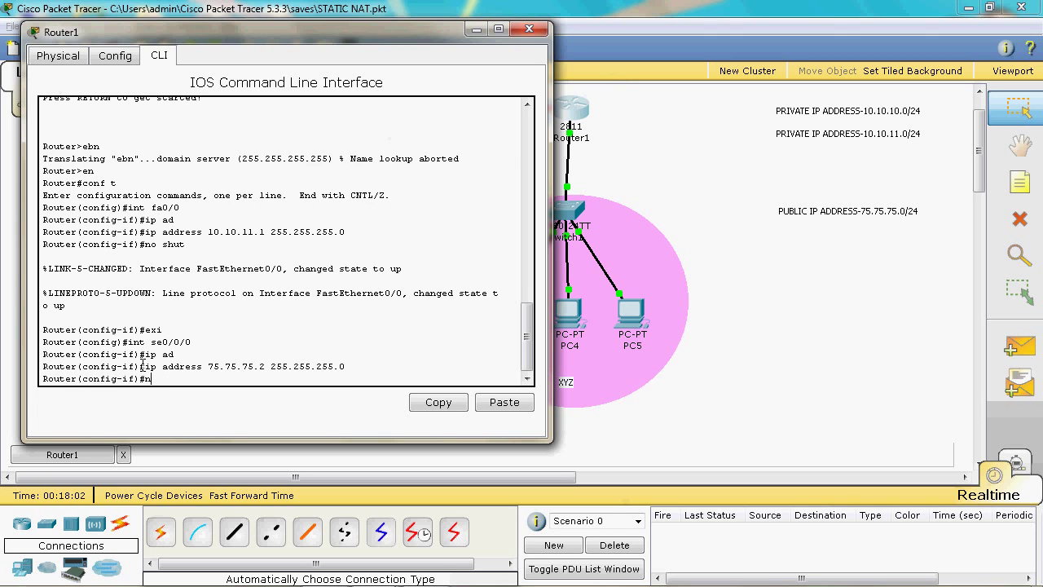
type("o shut")
key("Return")
Exit interface configuration mode and close Router1's window.
type("ex")
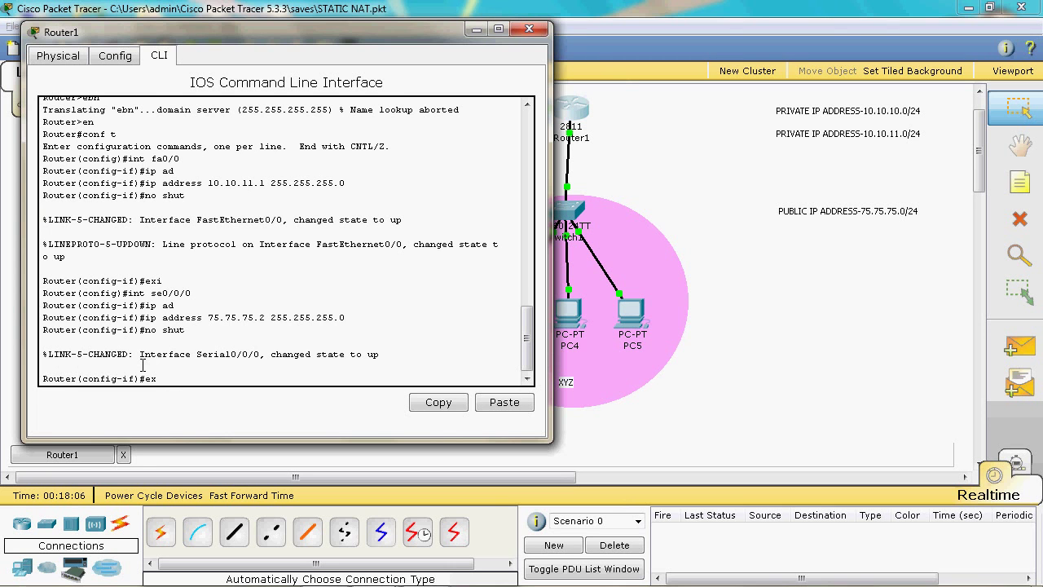
type("uii")
key("Return")
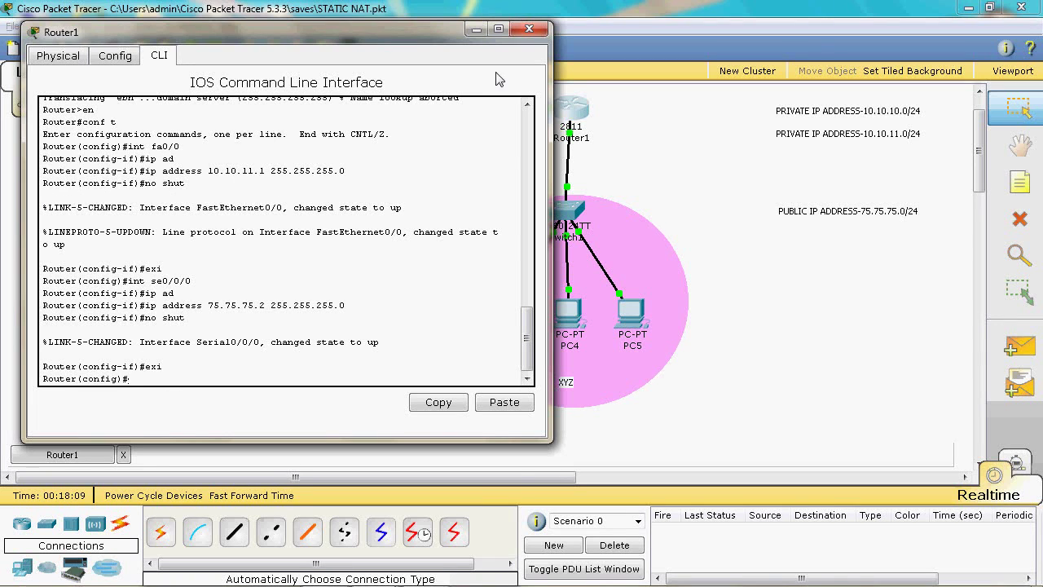
left_click(529, 28)
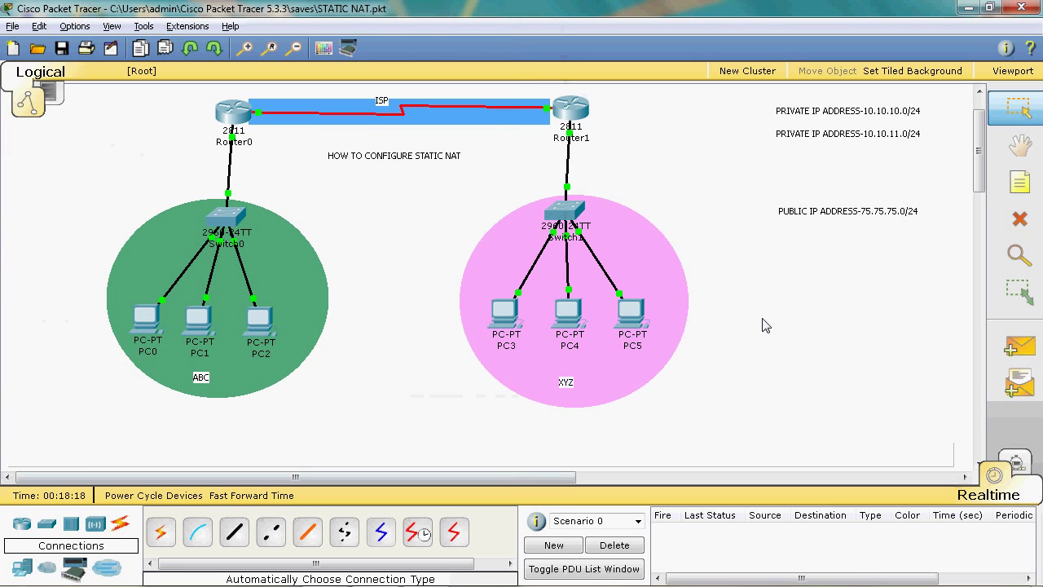
Reopen Router0's command line to confirm Serial0/0/0's line protocol is up.
mouse_move(234, 114)
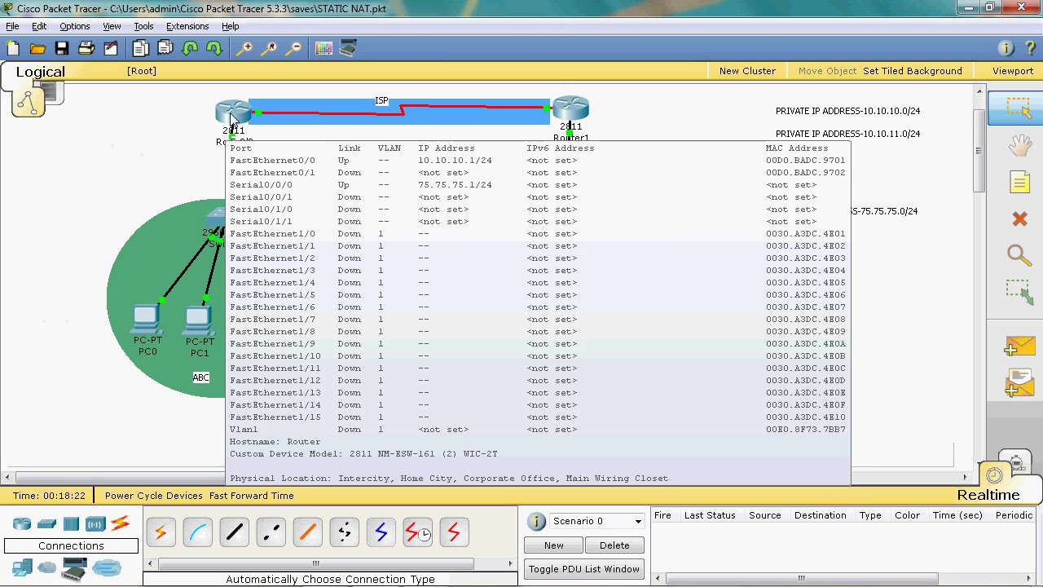
left_click(233, 116)
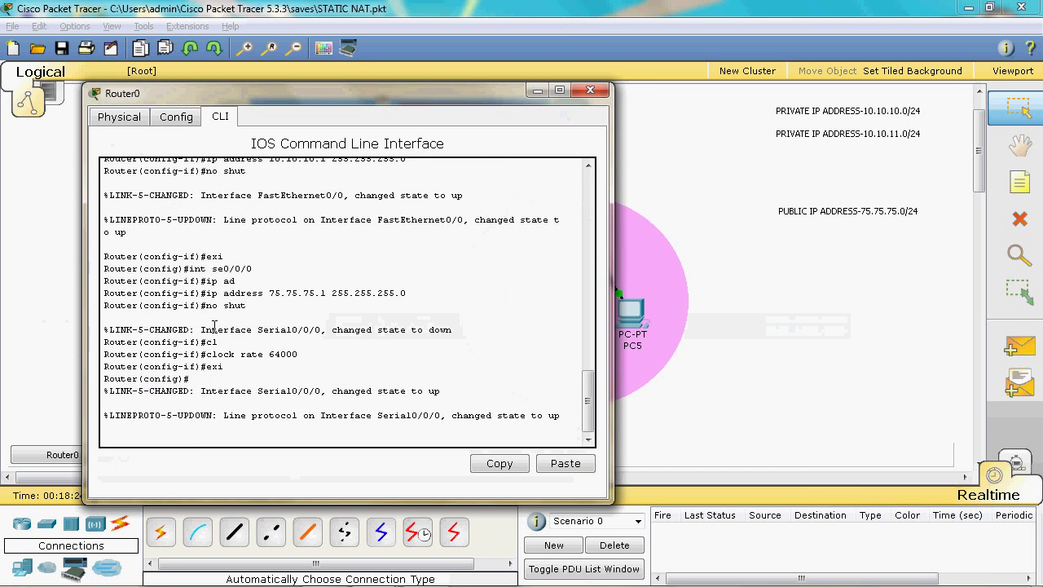